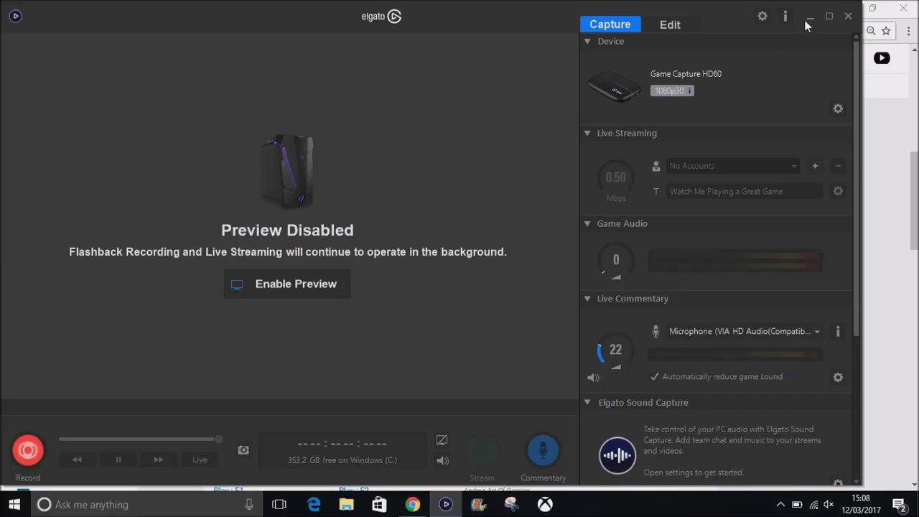
Step: Minimize Elgato Game Capture HD so the YouTube channel page shows
{"action": "left_click", "coordinate": [809, 17]}
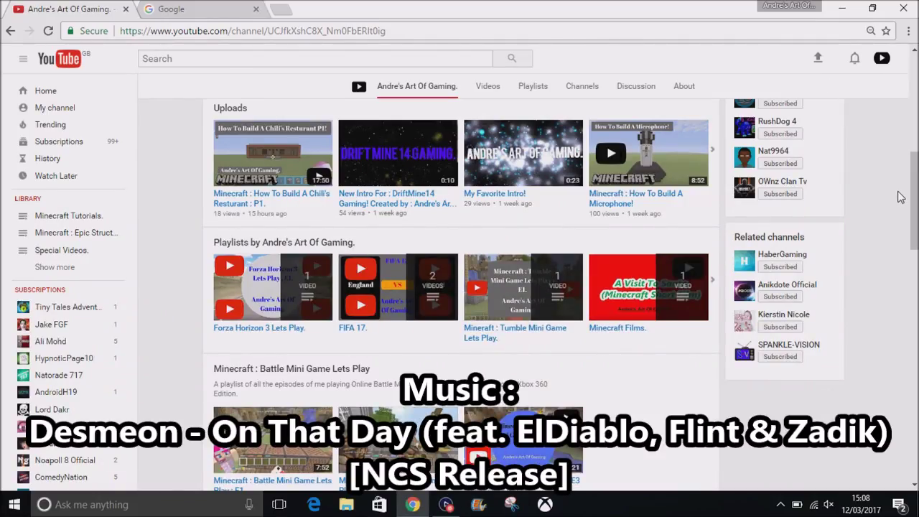
Step: Scroll to the Battle Mini Game playlist and open 'Minecraft : Battle Mini Game Lets Play : E1'
{"action": "left_click_drag", "start_coordinate": [915, 200], "coordinate": [915, 227]}
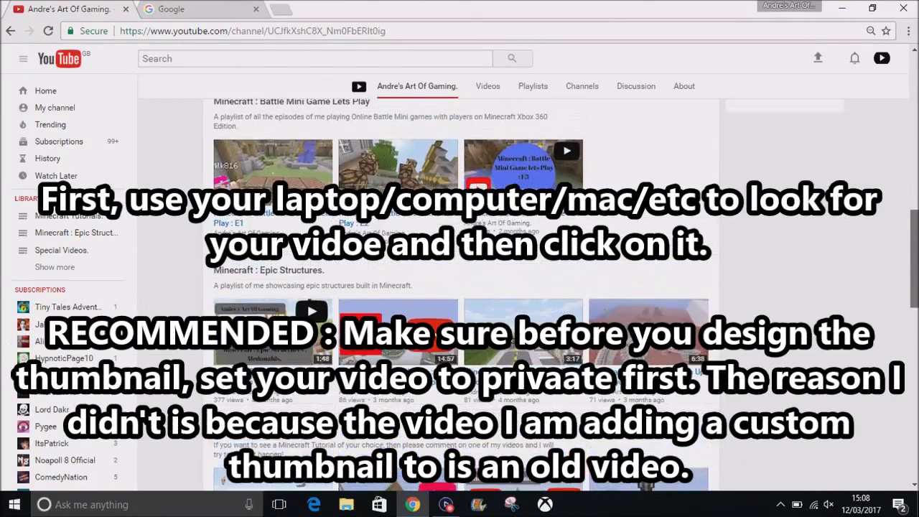
{"action": "mouse_move", "coordinate": [915, 227]}
{"action": "left_mouse_down"}
{"action": "mouse_move", "coordinate": [914, 85]}
{"action": "mouse_move", "coordinate": [915, 128]}
{"action": "left_mouse_up"}
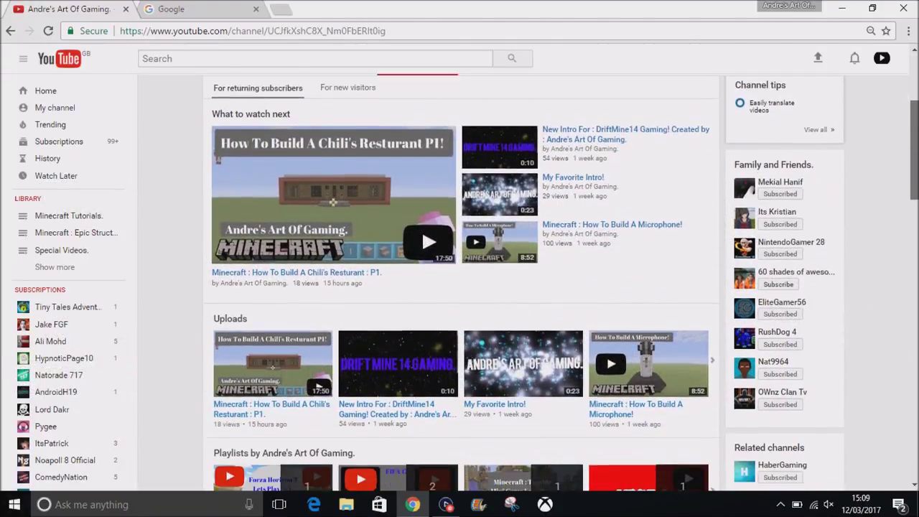
{"action": "scroll", "coordinate": [311, 485], "scroll_direction": "down", "scroll_amount": 1}
{"action": "scroll", "coordinate": [311, 486], "scroll_direction": "down", "scroll_amount": 1}
{"action": "scroll", "coordinate": [310, 486], "scroll_direction": "down", "scroll_amount": 1}
{"action": "scroll", "coordinate": [310, 486], "scroll_direction": "down", "scroll_amount": 2}
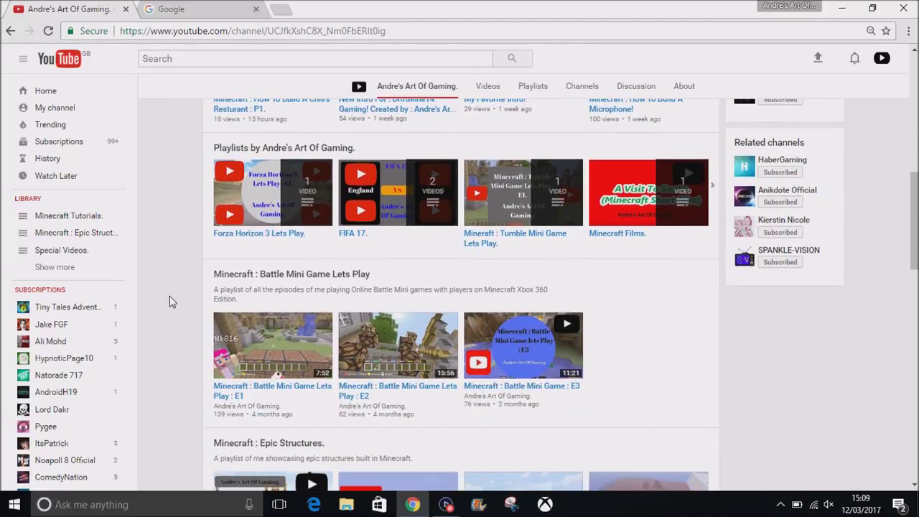
{"action": "left_click", "coordinate": [273, 369]}
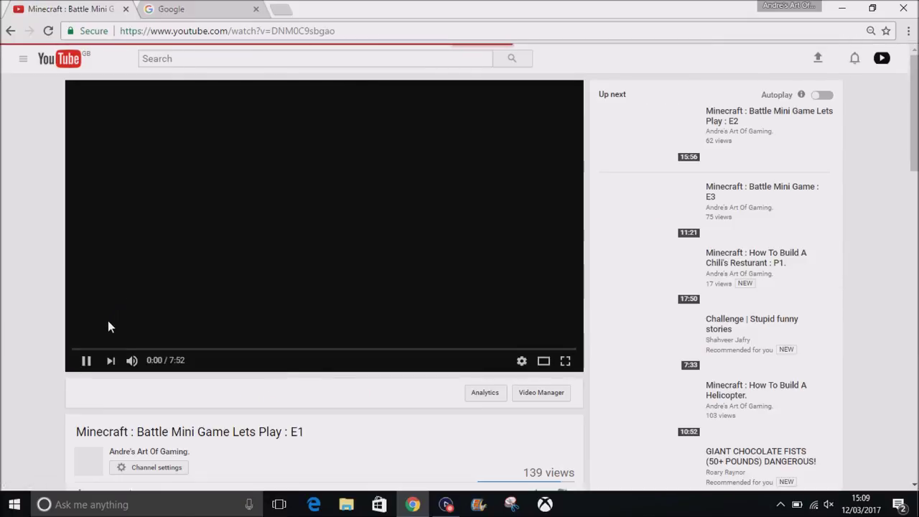
Step: Pause the E1 video and set its playback quality to 720p
{"action": "left_click", "coordinate": [87, 363]}
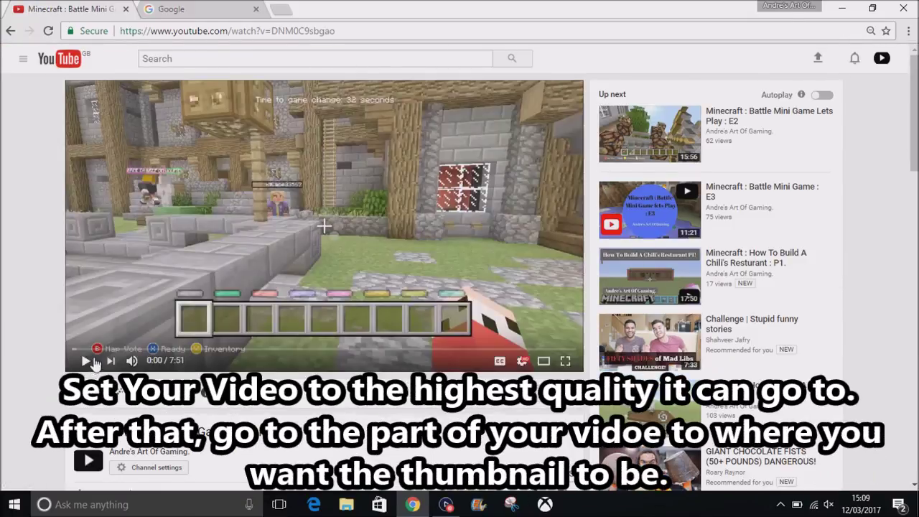
{"action": "left_click", "coordinate": [529, 363]}
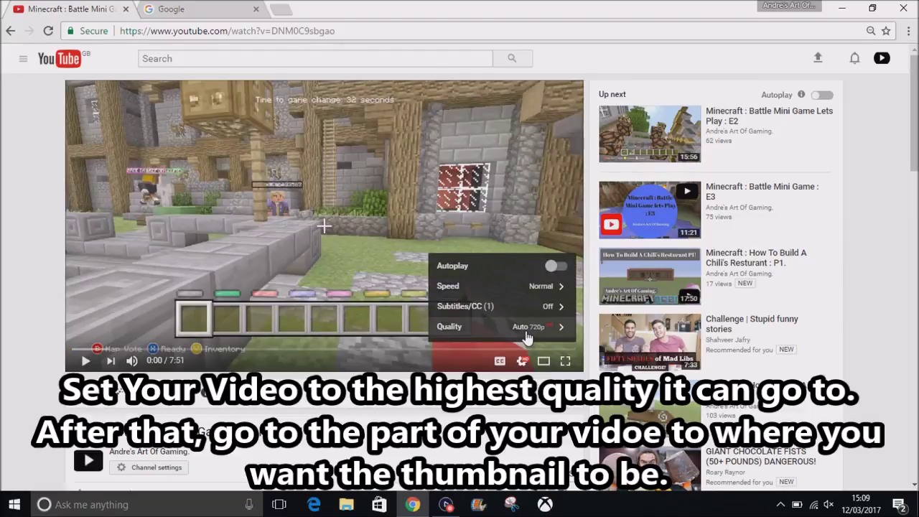
{"action": "left_click", "coordinate": [550, 328]}
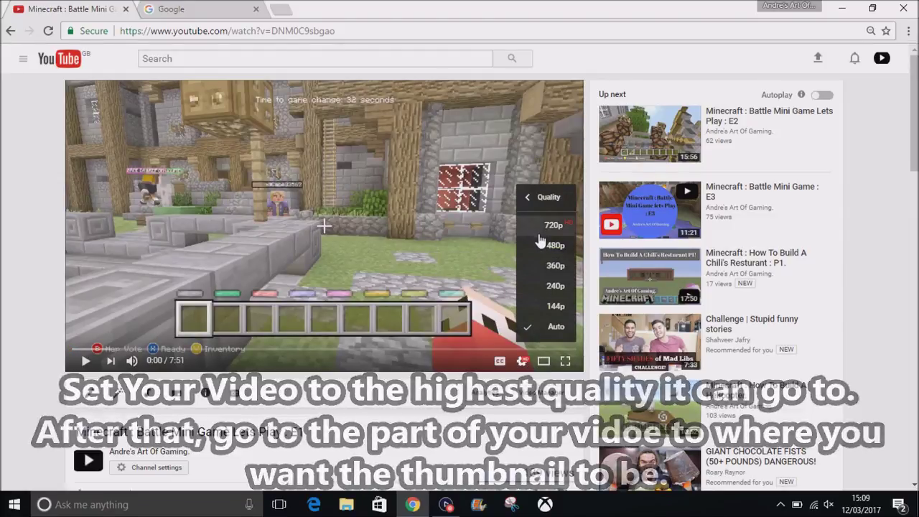
{"action": "left_click", "coordinate": [552, 225]}
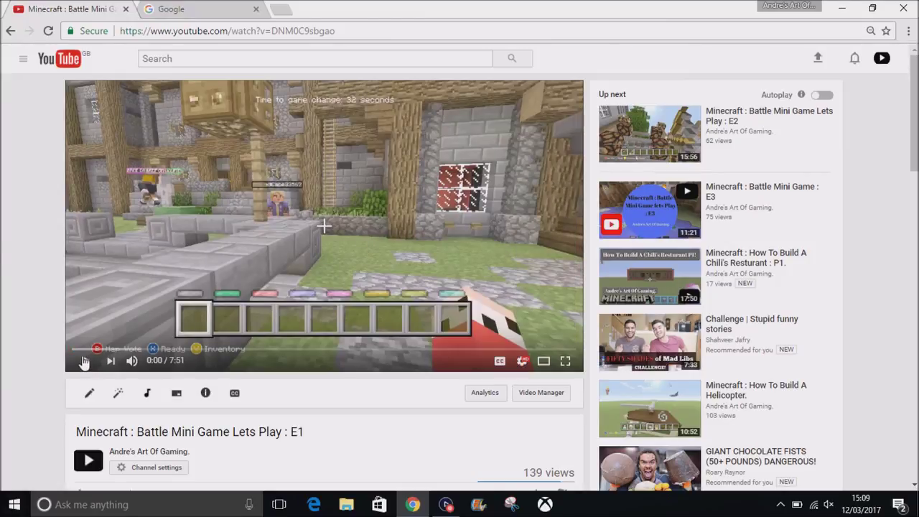
Step: Skip the paused video to the 4:10 cave scene
{"action": "left_click_drag", "start_coordinate": [117, 349], "coordinate": [176, 350]}
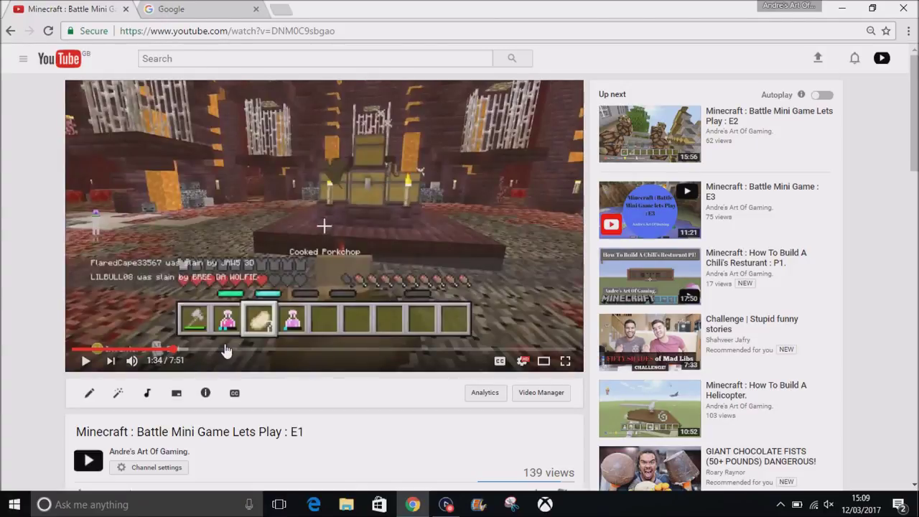
{"action": "left_click", "coordinate": [342, 350]}
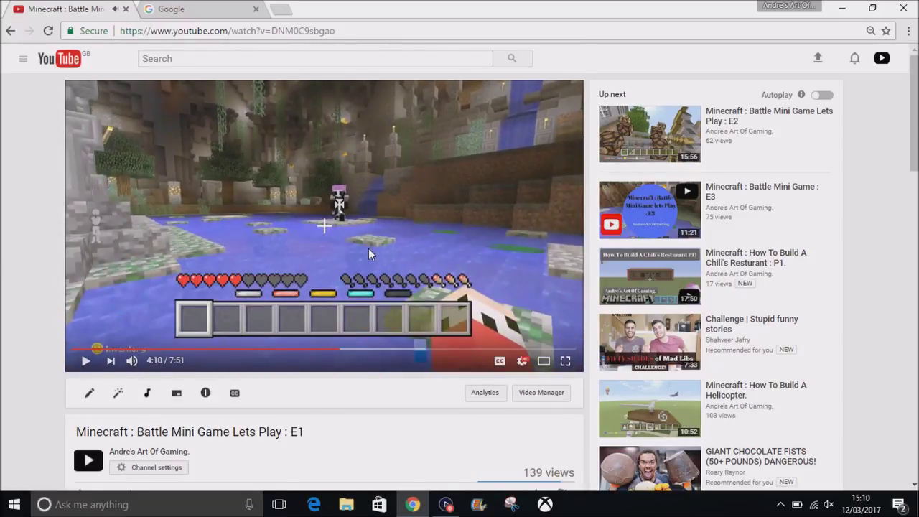
{"action": "left_click", "coordinate": [194, 506]}
Step: Launch Snipping Tool and snip the paused video frame
{"action": "type", "text": "snipping"}
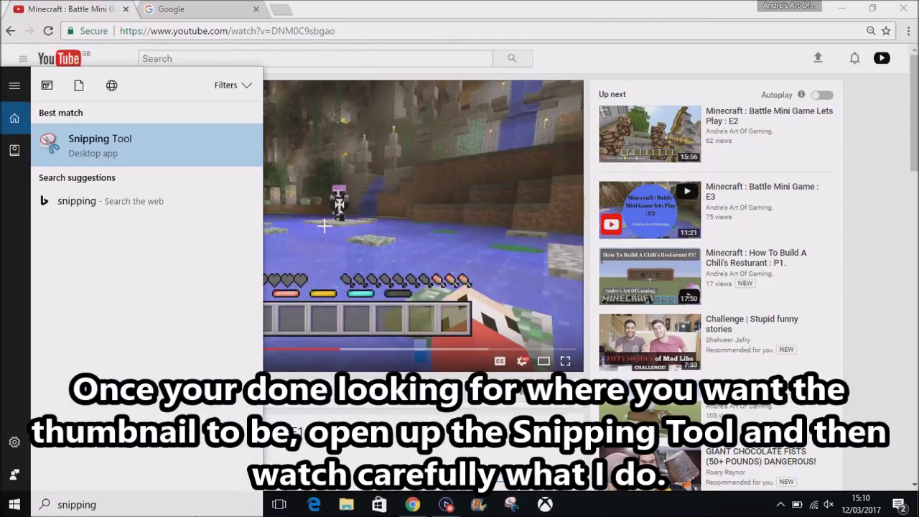
{"action": "key", "text": "BackSpace"}
{"action": "key", "text": "BackSpace"}
{"action": "key", "text": "BackSpace"}
{"action": "key", "text": "BackSpace"}
{"action": "key", "text": "BackSpace"}
{"action": "key", "text": "BackSpace"}
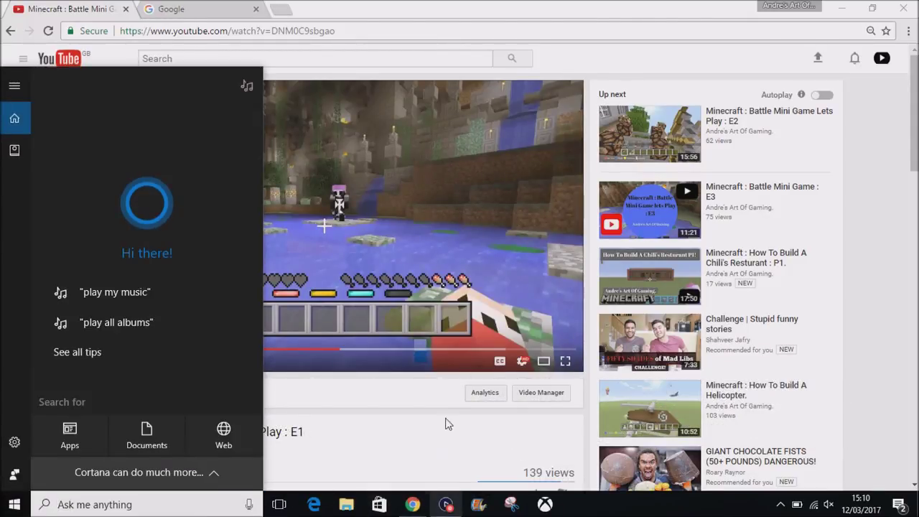
{"action": "left_click", "coordinate": [448, 416]}
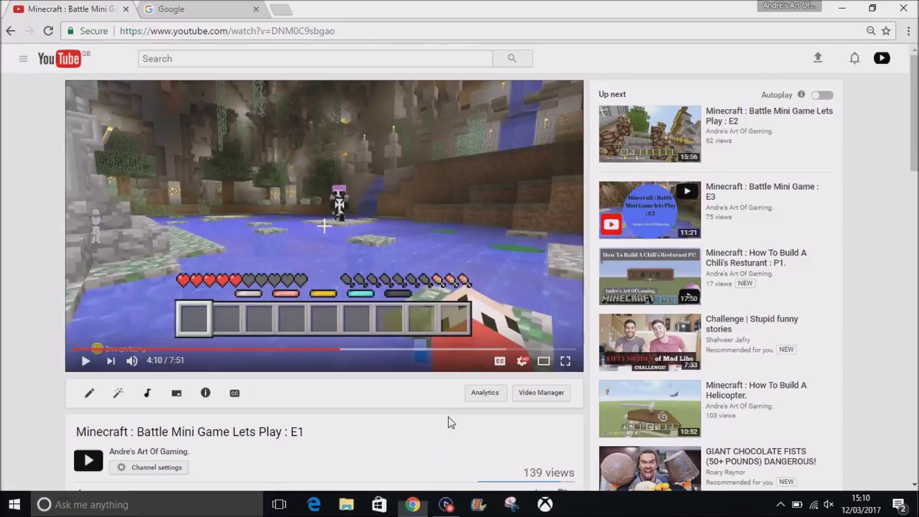
{"action": "left_click", "coordinate": [512, 506]}
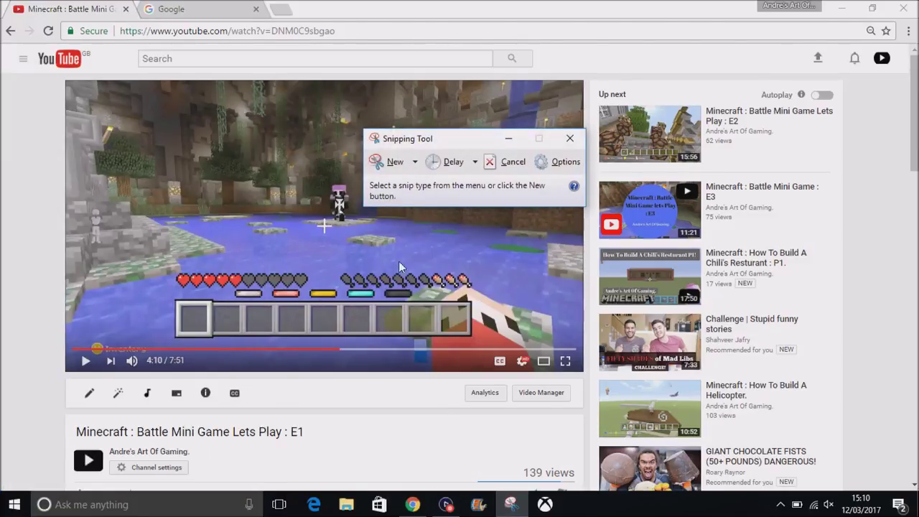
{"action": "left_click", "coordinate": [394, 163]}
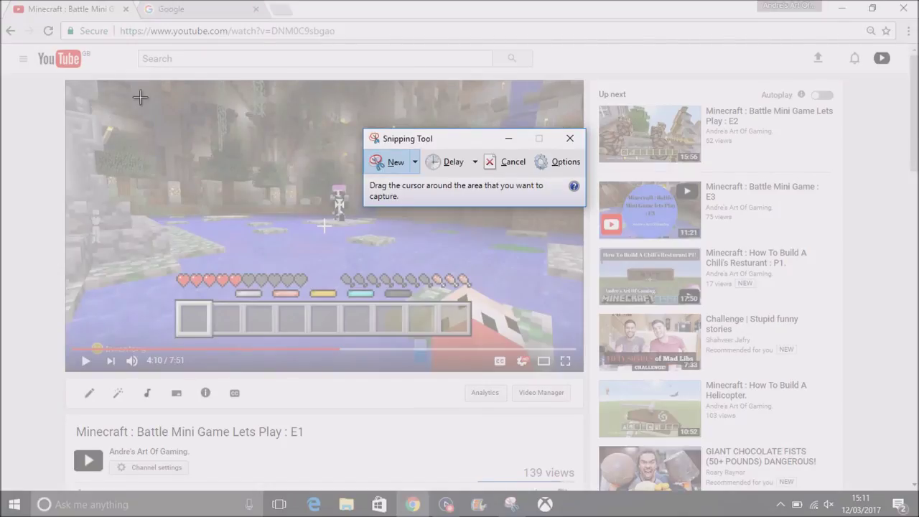
{"action": "mouse_move", "coordinate": [65, 81]}
{"action": "left_mouse_down"}
{"action": "mouse_move", "coordinate": [559, 271]}
{"action": "mouse_move", "coordinate": [584, 342]}
{"action": "left_mouse_up"}
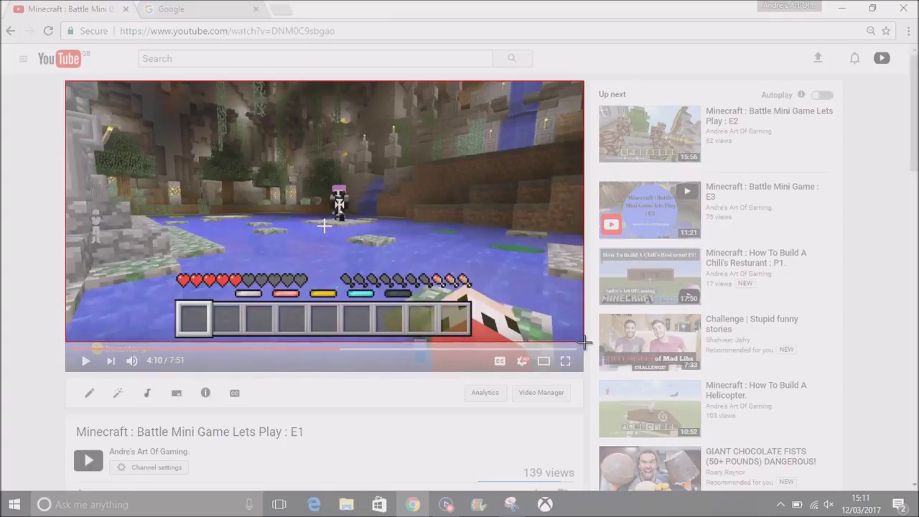
{"action": "left_click_drag", "start_coordinate": [585, 343], "coordinate": [583, 343]}
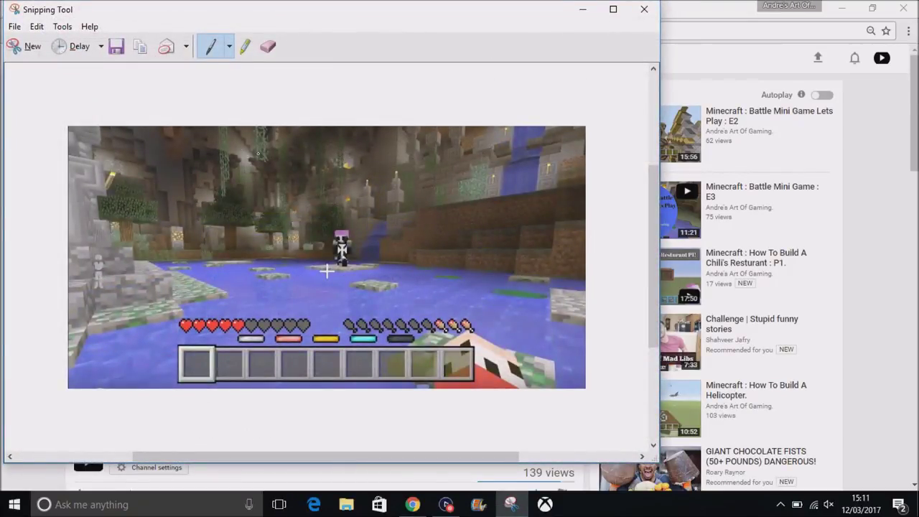
Step: Save the snip over Capture.PNG in Pictures and close Snipping Tool
{"action": "left_click", "coordinate": [14, 26]}
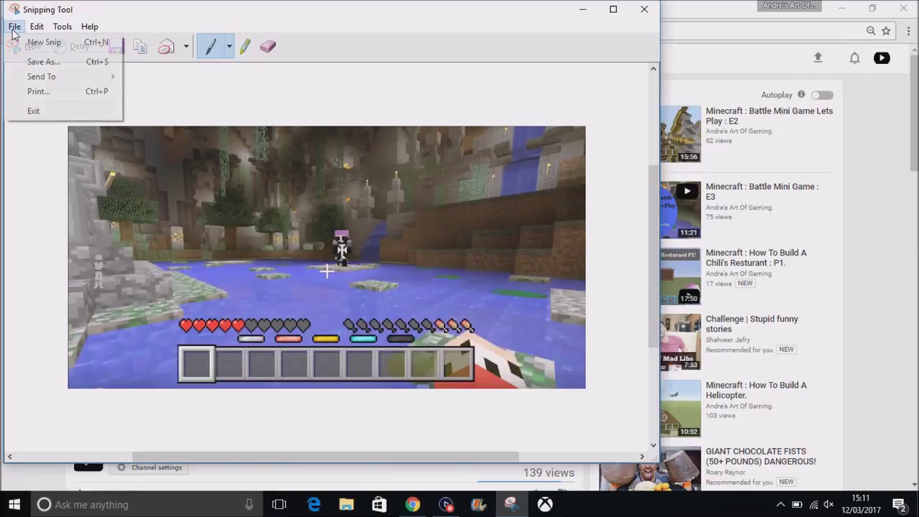
{"action": "left_click", "coordinate": [44, 64]}
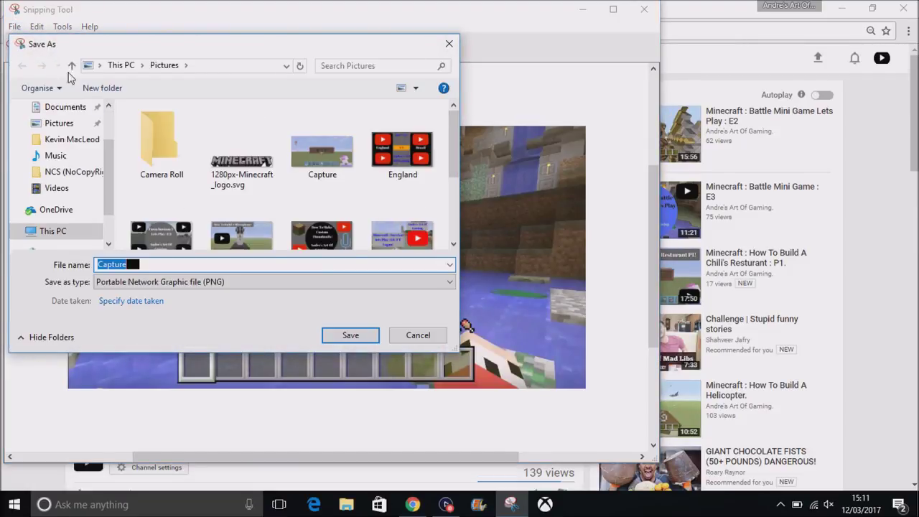
{"action": "left_click", "coordinate": [355, 335]}
{"action": "left_click", "coordinate": [355, 339]}
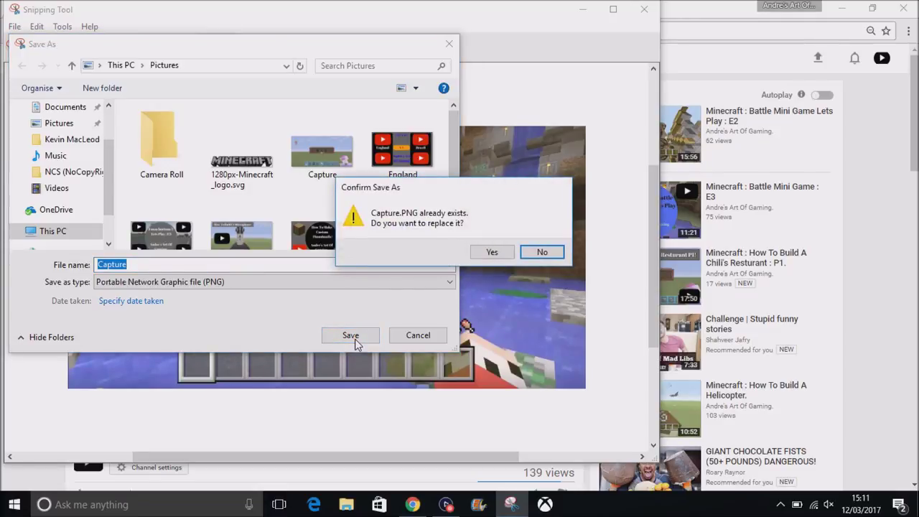
{"action": "left_click", "coordinate": [488, 252]}
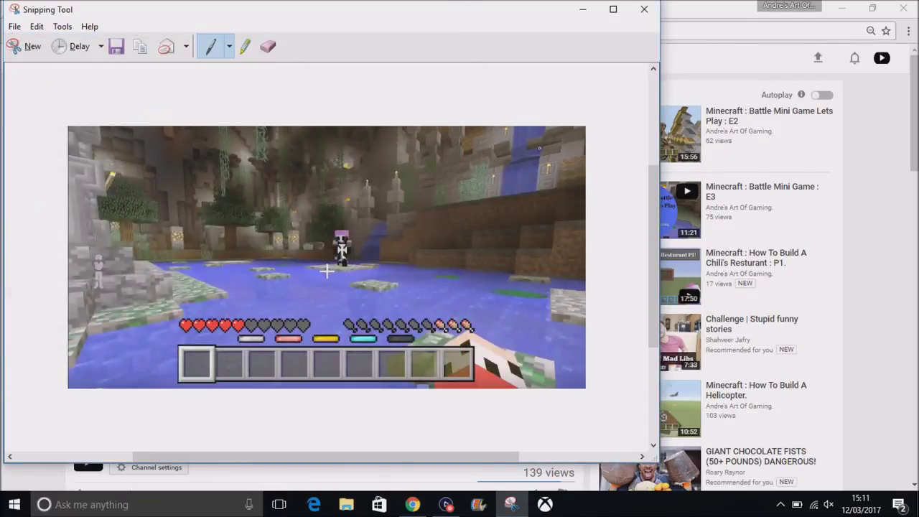
{"action": "left_click", "coordinate": [644, 11]}
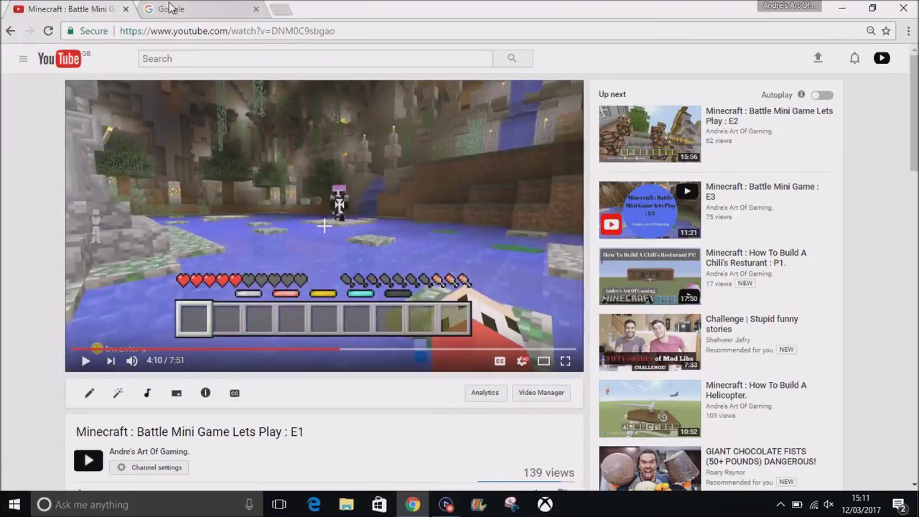
Step: Search Google for 'canva' and open the Canva website
{"action": "left_click", "coordinate": [171, 8]}
{"action": "type", "text": "can"}
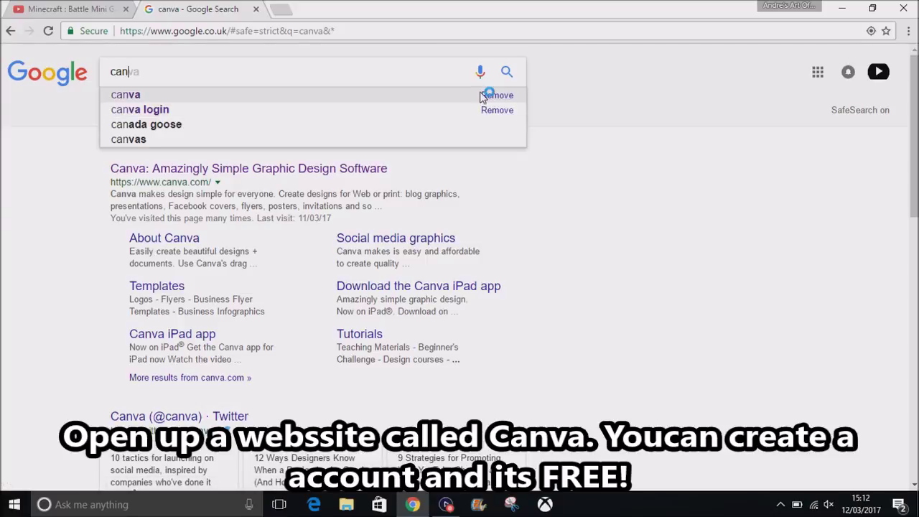
{"action": "type", "text": "va"}
{"action": "key", "text": "Return"}
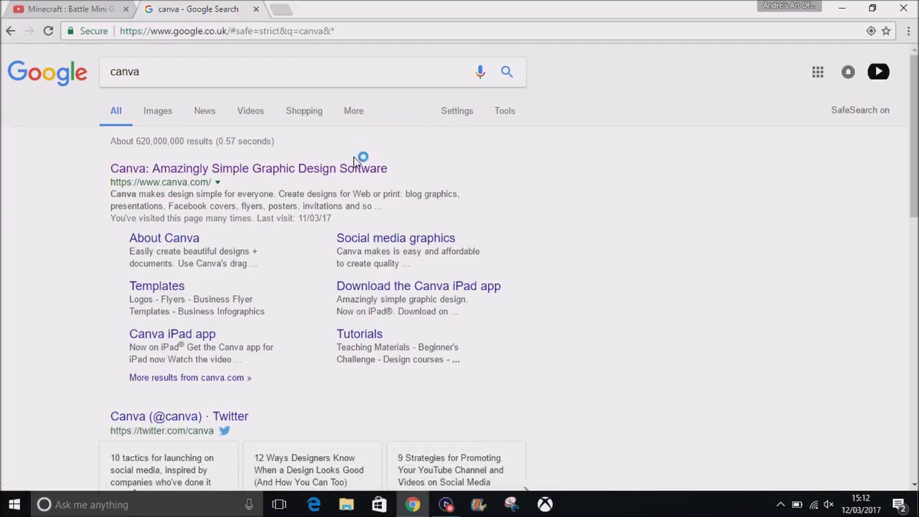
{"action": "left_click", "coordinate": [357, 171]}
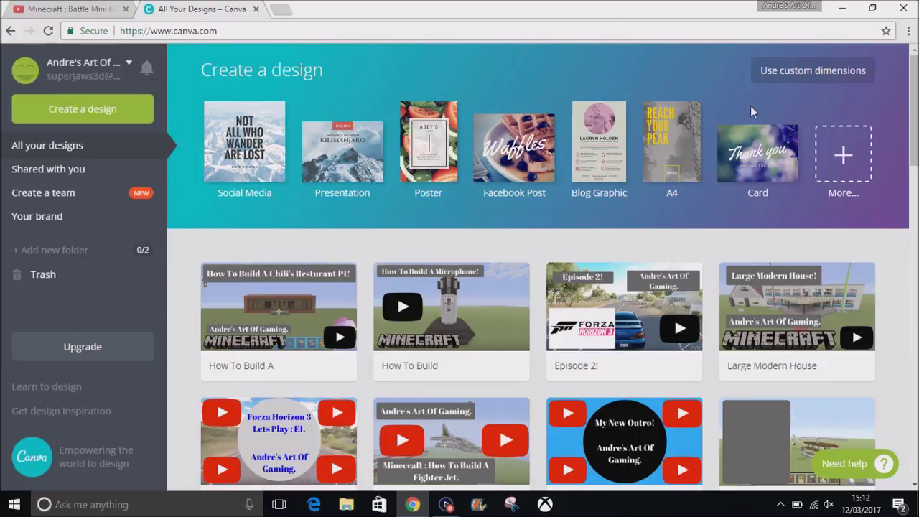
Step: Enter custom design dimensions of 1920 × 1080 px and create the design
{"action": "left_click", "coordinate": [809, 75]}
{"action": "type", "text": "1920"}
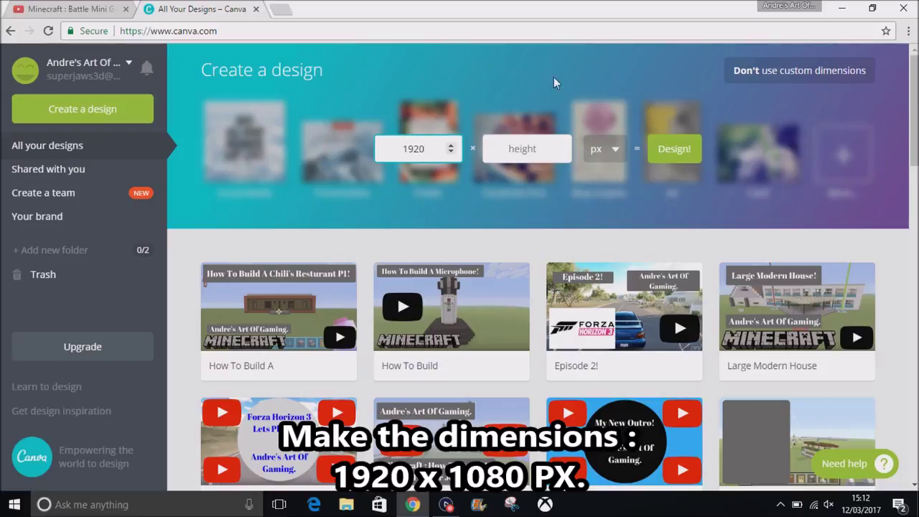
{"action": "left_click", "coordinate": [541, 136]}
{"action": "type", "text": "1080"}
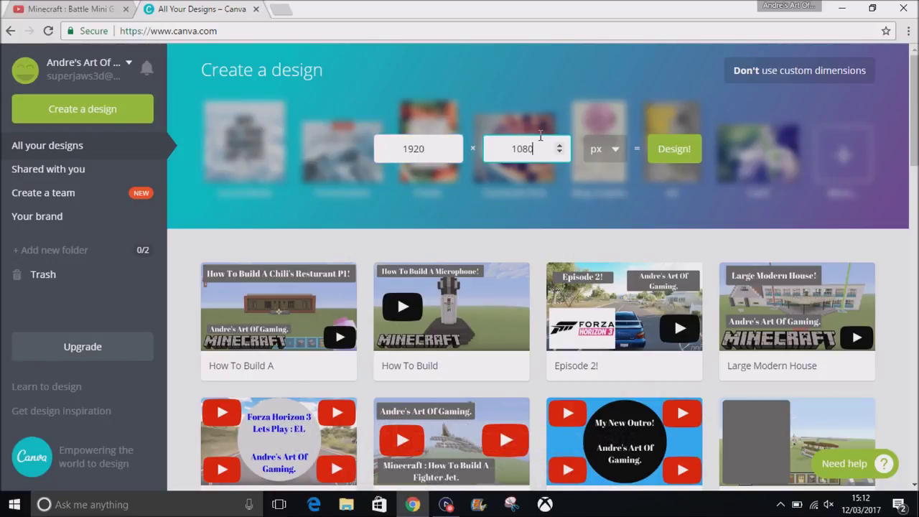
{"action": "key", "text": "Return"}
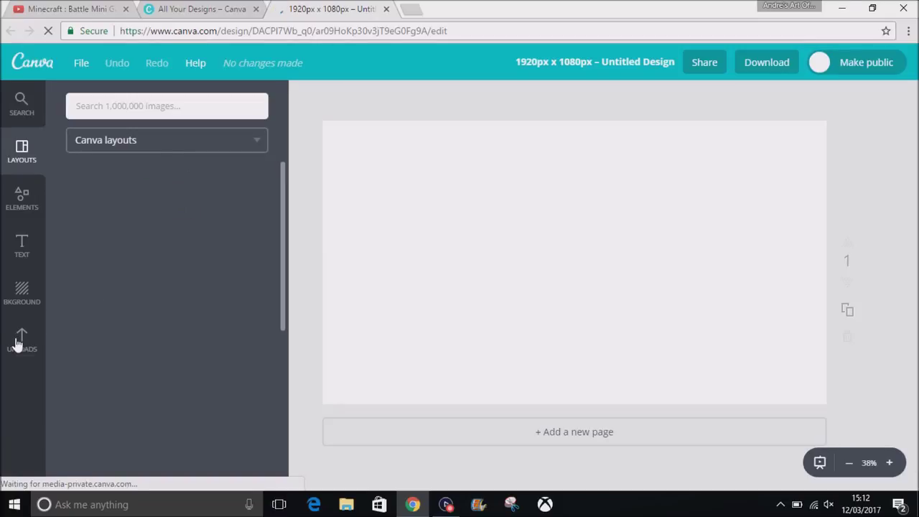
Step: Upload the Capture screenshot from the Pictures folder through Canva's Uploads panel
{"action": "left_click", "coordinate": [17, 343]}
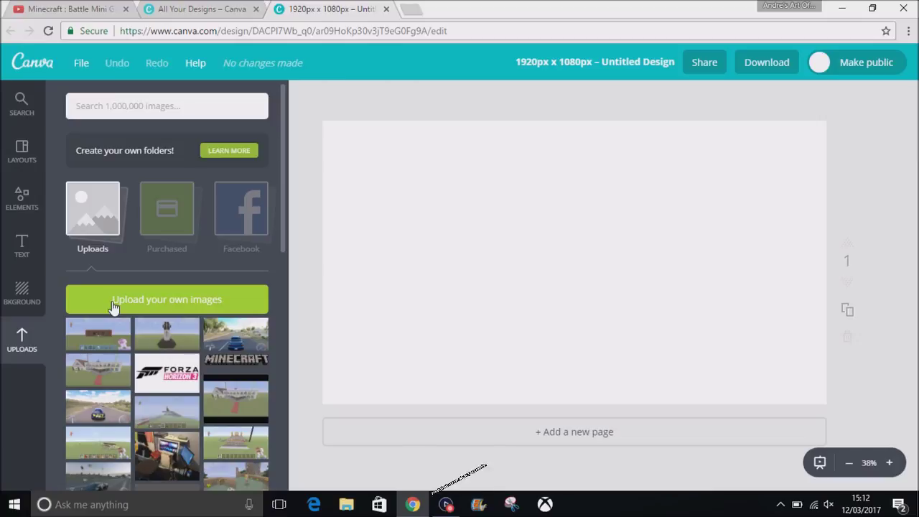
{"action": "left_click", "coordinate": [113, 307]}
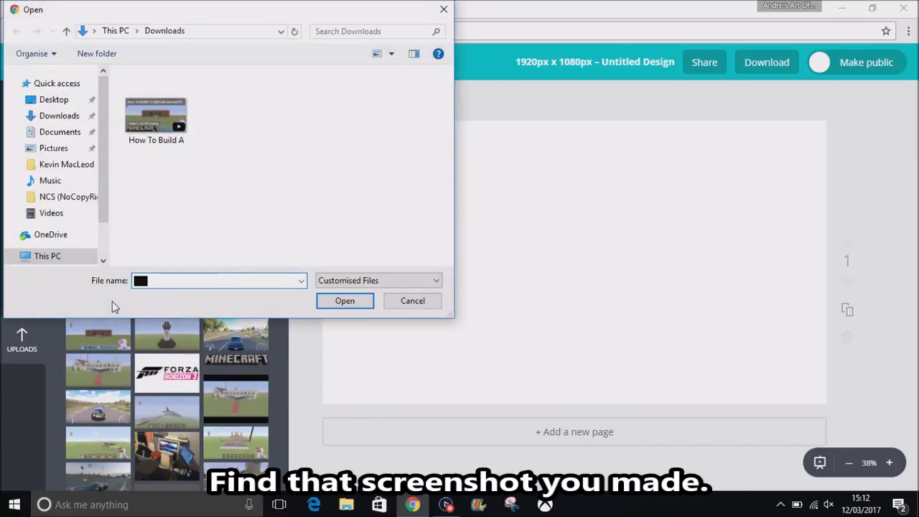
{"action": "mouse_move", "coordinate": [66, 164]}
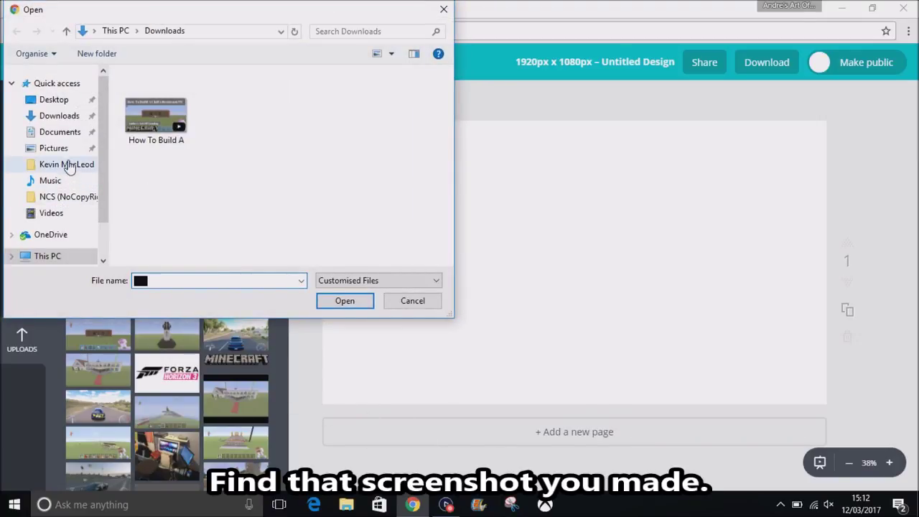
{"action": "left_click", "coordinate": [65, 148]}
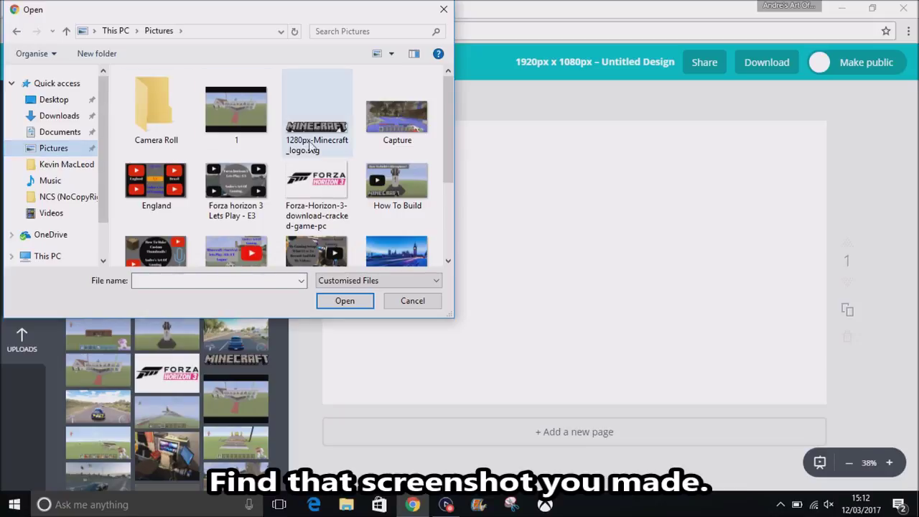
{"action": "left_click", "coordinate": [398, 118]}
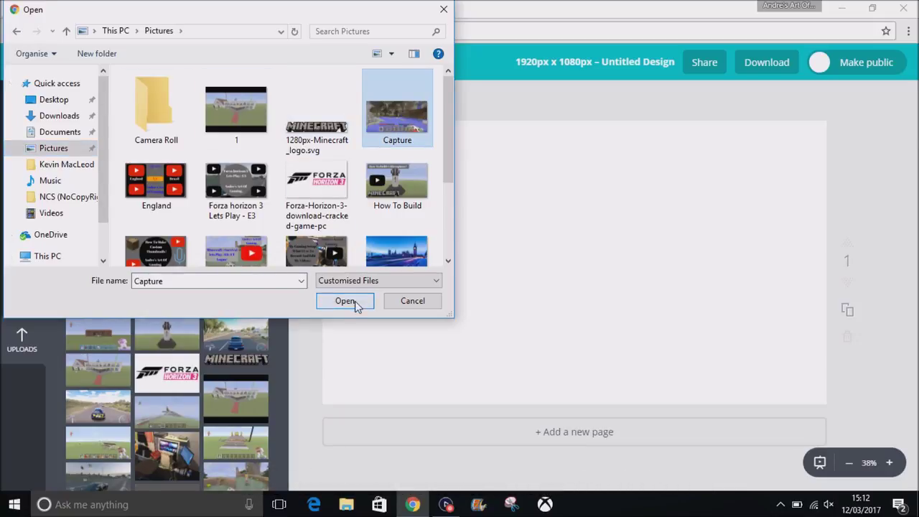
{"action": "left_click", "coordinate": [344, 301]}
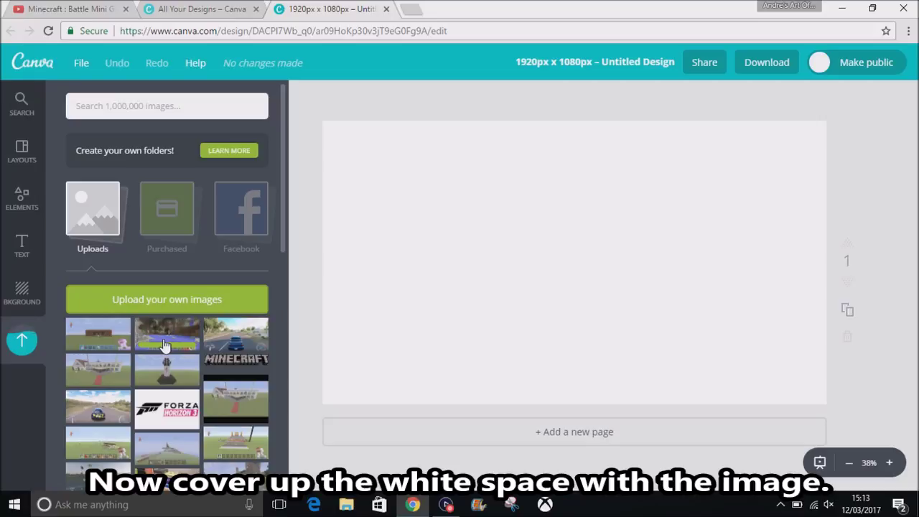
Step: Place the uploaded Minecraft cave screenshot on the page and enlarge it
{"action": "mouse_move", "coordinate": [168, 352]}
{"action": "left_mouse_down"}
{"action": "mouse_move", "coordinate": [452, 348]}
{"action": "mouse_move", "coordinate": [443, 362]}
{"action": "mouse_move", "coordinate": [416, 356]}
{"action": "mouse_move", "coordinate": [423, 353]}
{"action": "left_mouse_up"}
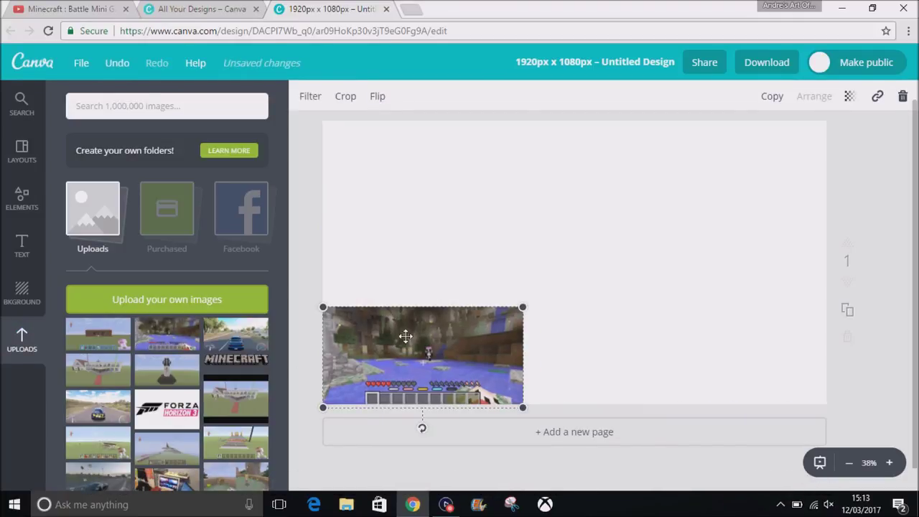
{"action": "left_click_drag", "start_coordinate": [523, 309], "coordinate": [633, 239]}
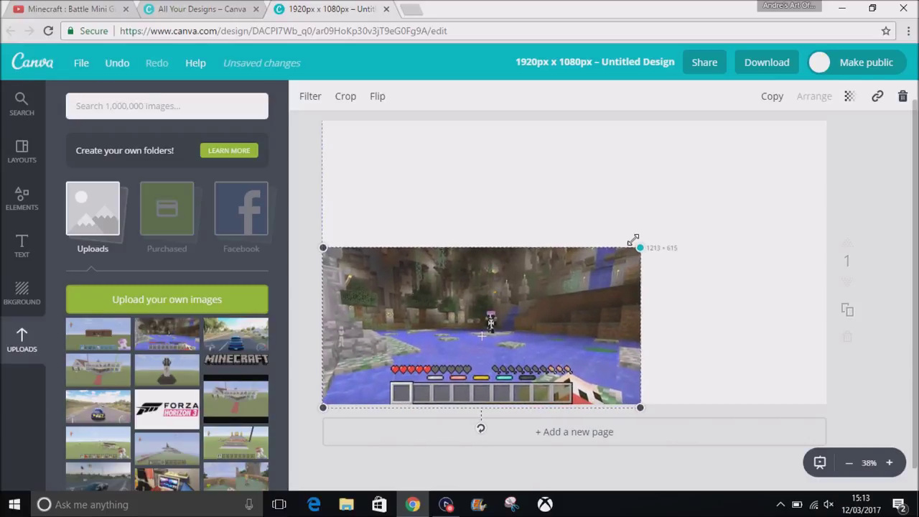
{"action": "left_click_drag", "start_coordinate": [535, 339], "coordinate": [535, 335]}
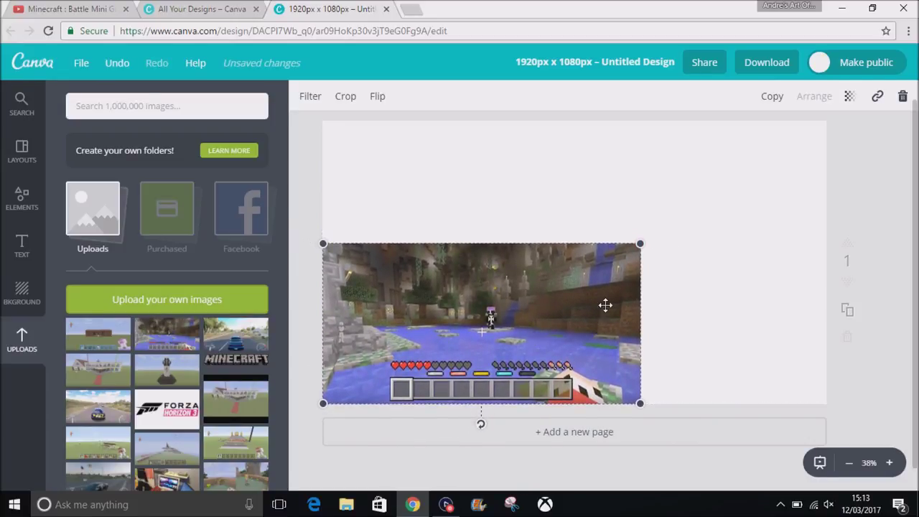
{"action": "mouse_move", "coordinate": [645, 243]}
{"action": "left_mouse_down"}
{"action": "mouse_move", "coordinate": [792, 144]}
{"action": "mouse_move", "coordinate": [814, 97]}
{"action": "left_mouse_up"}
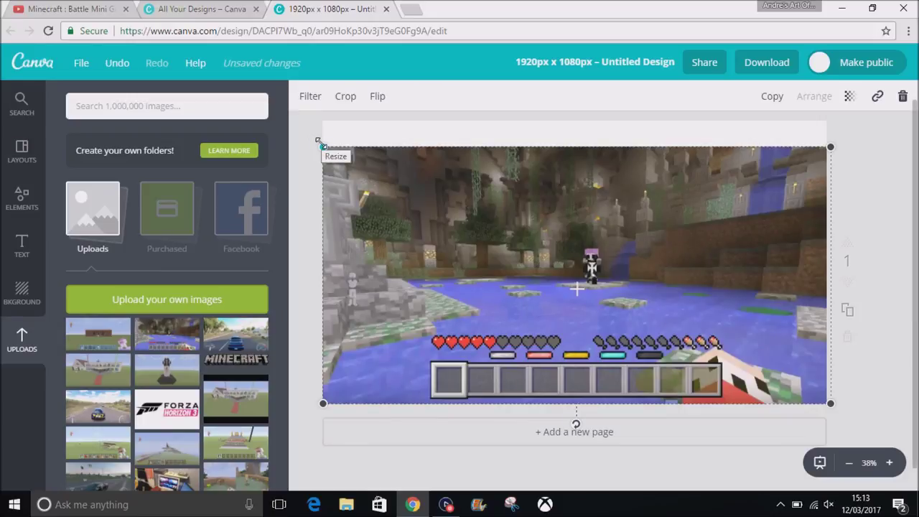
Step: Stretch the screenshot past every edge so it covers the whole canvas
{"action": "left_click_drag", "start_coordinate": [316, 144], "coordinate": [310, 127]}
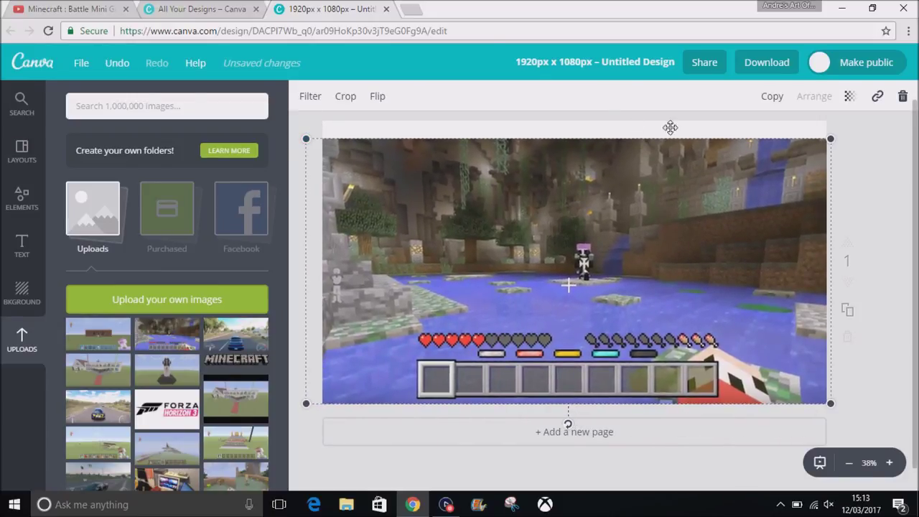
{"action": "mouse_move", "coordinate": [833, 138]}
{"action": "left_mouse_down"}
{"action": "mouse_move", "coordinate": [832, 130]}
{"action": "mouse_move", "coordinate": [848, 130]}
{"action": "left_mouse_up"}
{"action": "left_click_drag", "start_coordinate": [306, 130], "coordinate": [300, 127]}
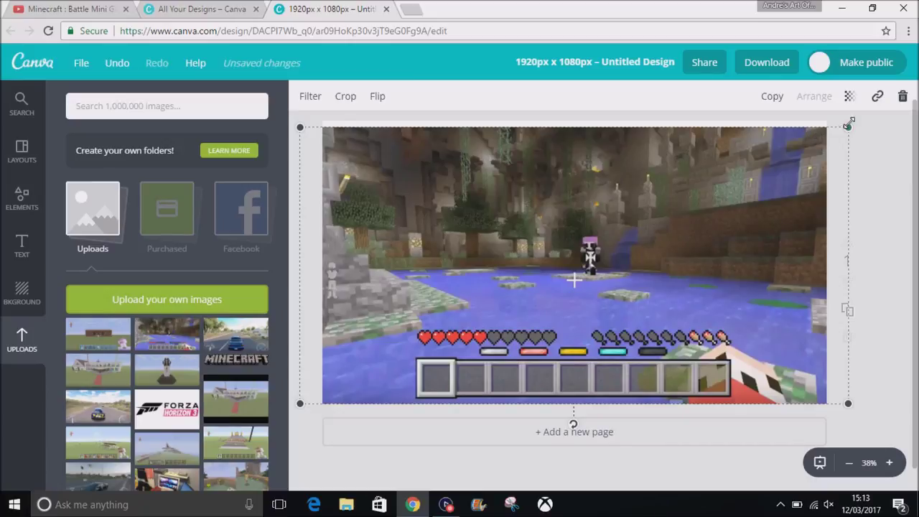
{"action": "left_click_drag", "start_coordinate": [850, 126], "coordinate": [858, 122]}
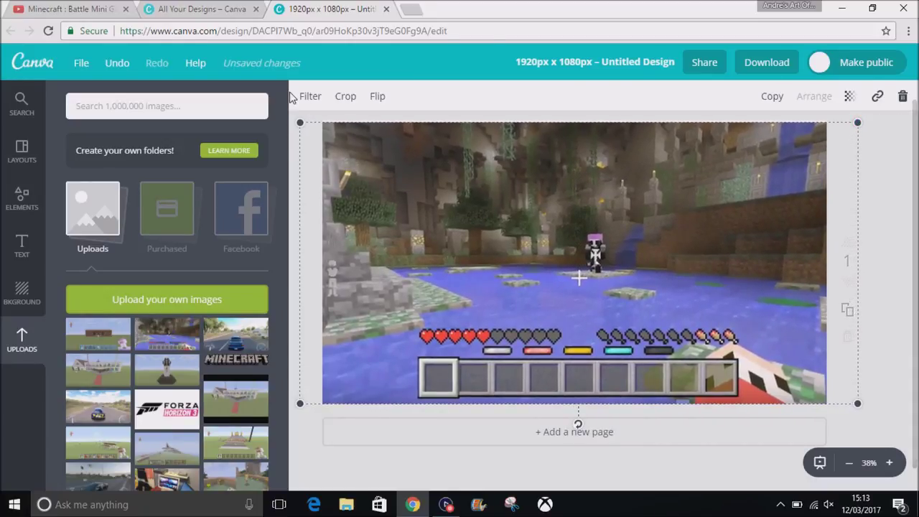
{"action": "left_click_drag", "start_coordinate": [296, 118], "coordinate": [294, 117]}
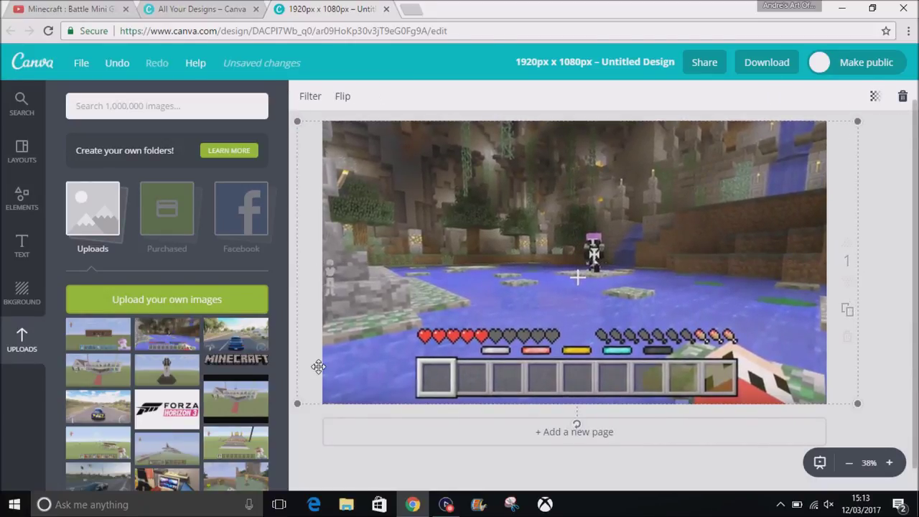
{"action": "left_click", "coordinate": [310, 428]}
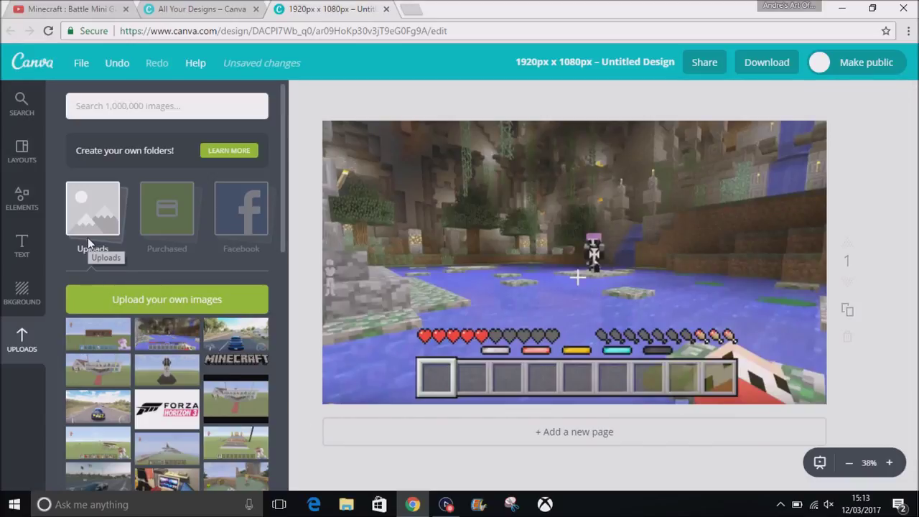
{"action": "left_click", "coordinate": [27, 200]}
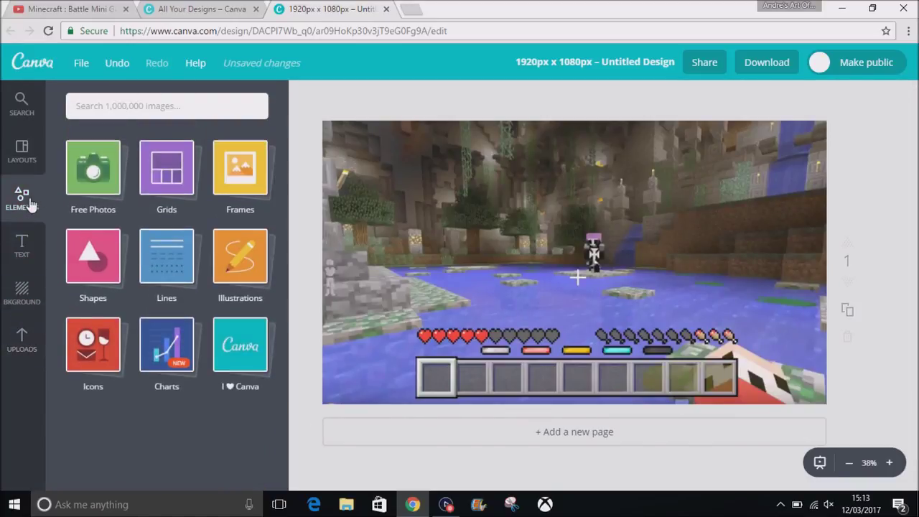
Step: Add a square shape from Elements and reshape it into a wide rectangle
{"action": "left_click", "coordinate": [85, 283]}
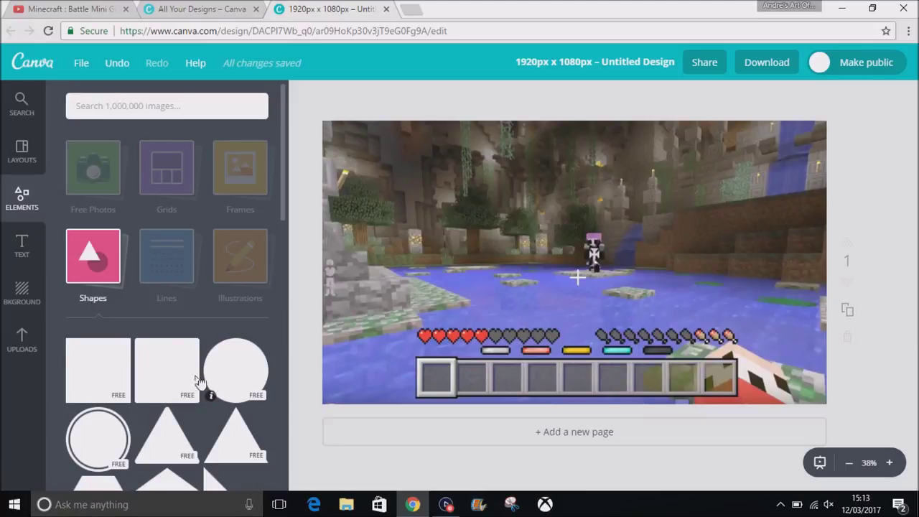
{"action": "left_click_drag", "start_coordinate": [170, 379], "coordinate": [582, 244]}
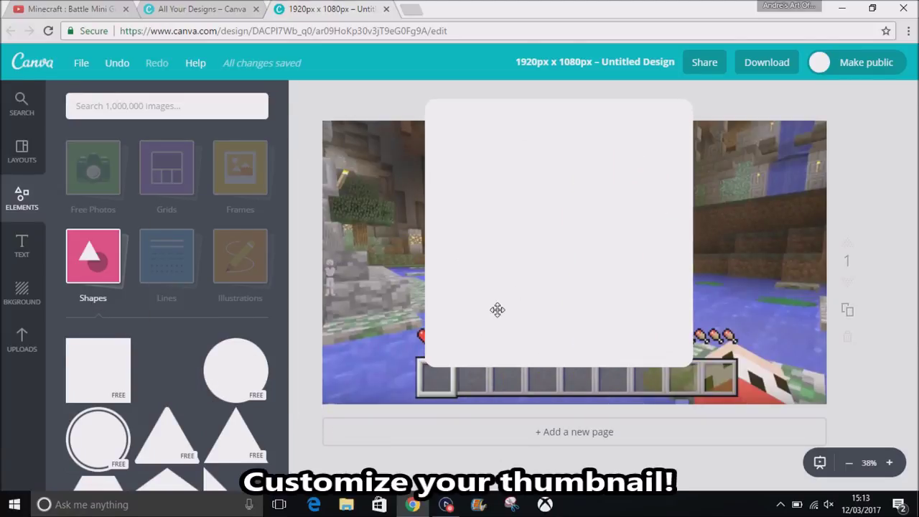
{"action": "left_click_drag", "start_coordinate": [480, 314], "coordinate": [657, 170]}
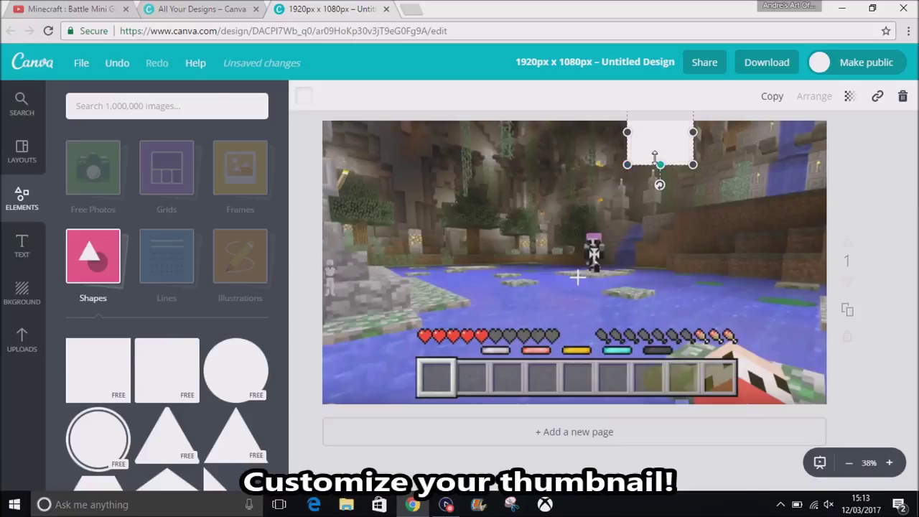
{"action": "left_click_drag", "start_coordinate": [657, 171], "coordinate": [657, 213]}
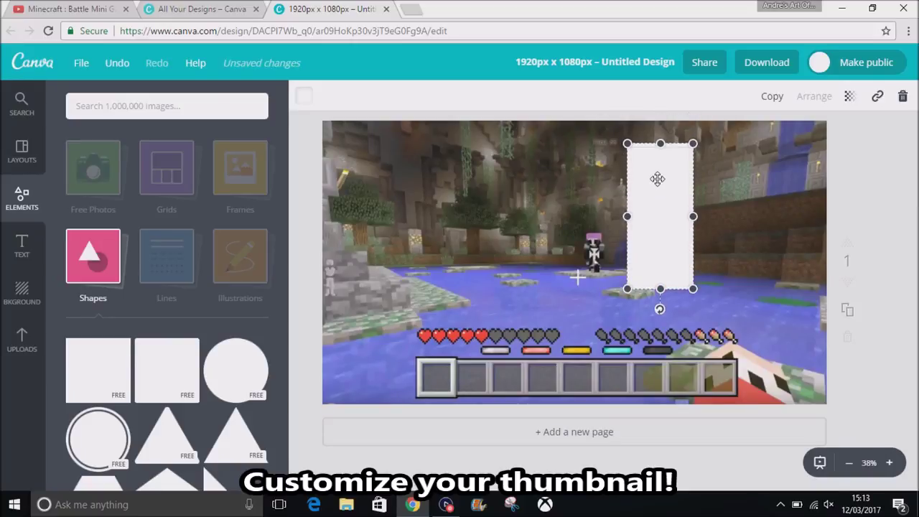
{"action": "left_click_drag", "start_coordinate": [662, 148], "coordinate": [661, 195]}
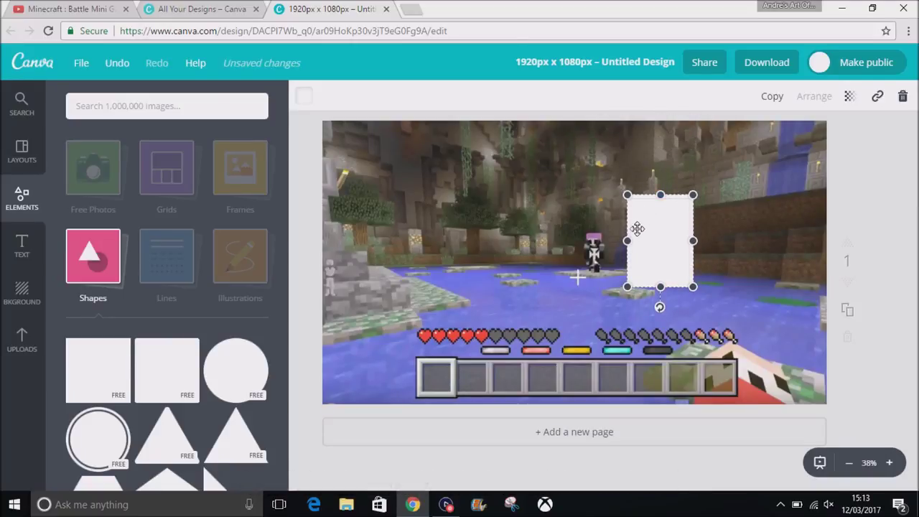
{"action": "left_click_drag", "start_coordinate": [629, 242], "coordinate": [482, 241]}
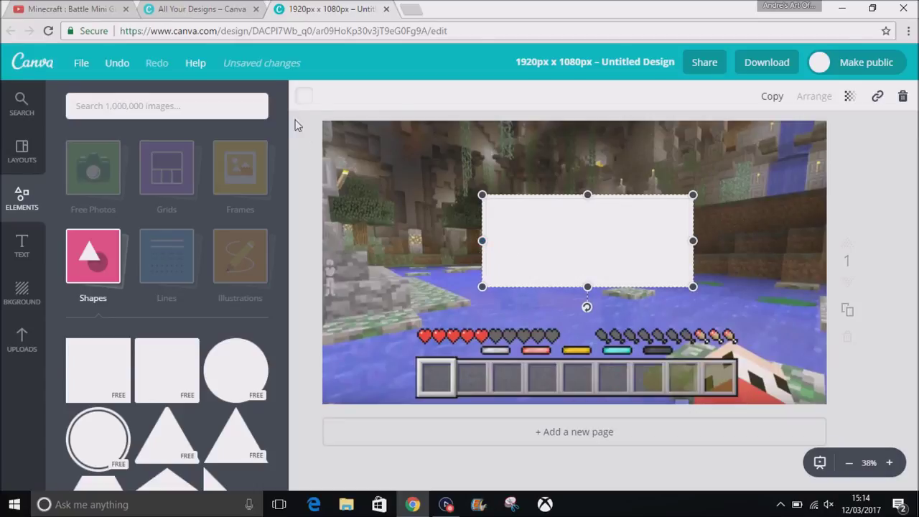
Step: Colour the rectangle dark grey and move it to the upper left
{"action": "left_click", "coordinate": [305, 96]}
{"action": "left_click", "coordinate": [313, 161]}
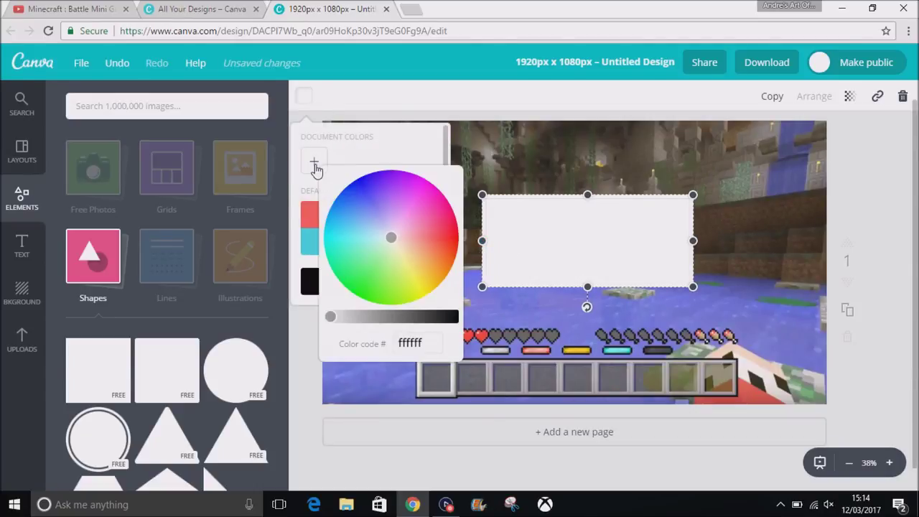
{"action": "left_click", "coordinate": [316, 279]}
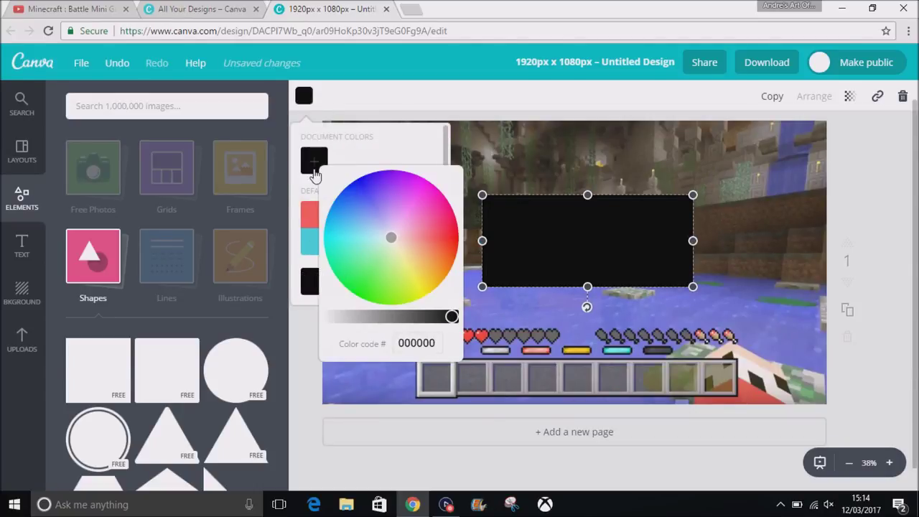
{"action": "left_click", "coordinate": [315, 164]}
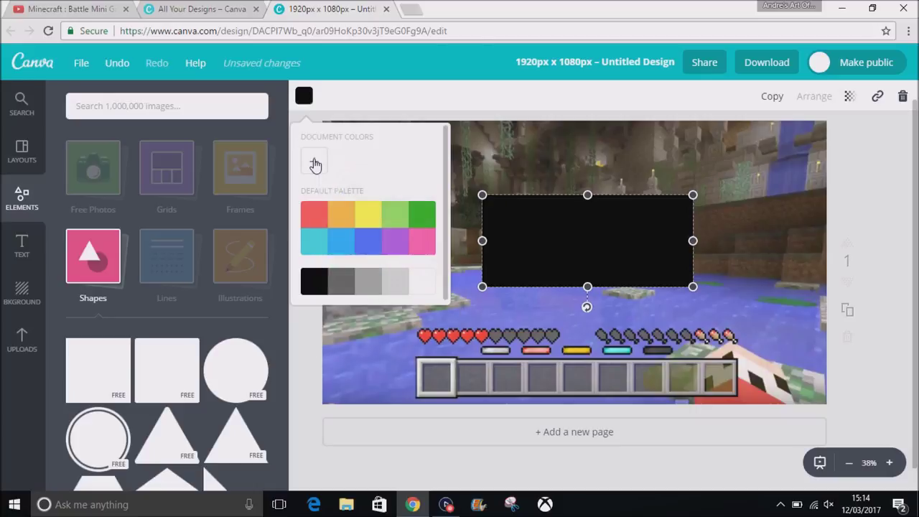
{"action": "left_click", "coordinate": [342, 282]}
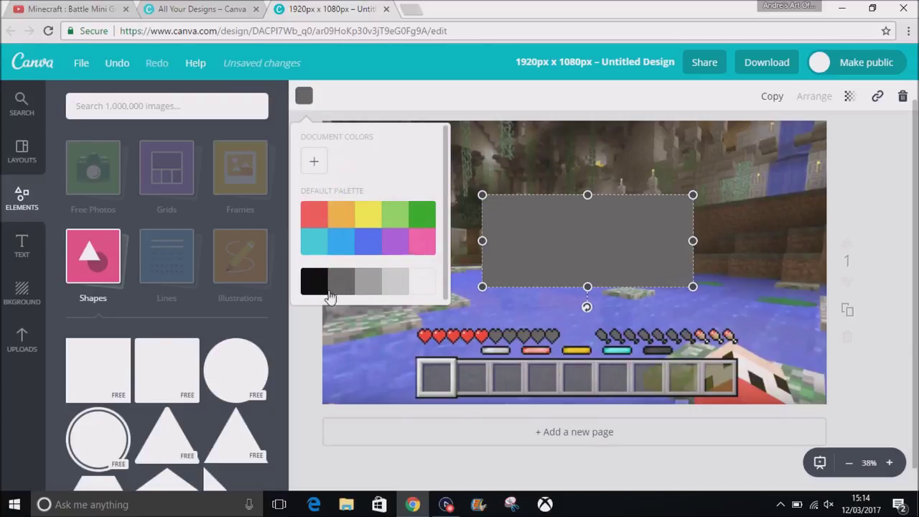
{"action": "left_click", "coordinate": [301, 338]}
{"action": "mouse_move", "coordinate": [620, 224]}
{"action": "left_mouse_down"}
{"action": "mouse_move", "coordinate": [714, 158]}
{"action": "mouse_move", "coordinate": [493, 176]}
{"action": "mouse_move", "coordinate": [470, 168]}
{"action": "left_mouse_up"}
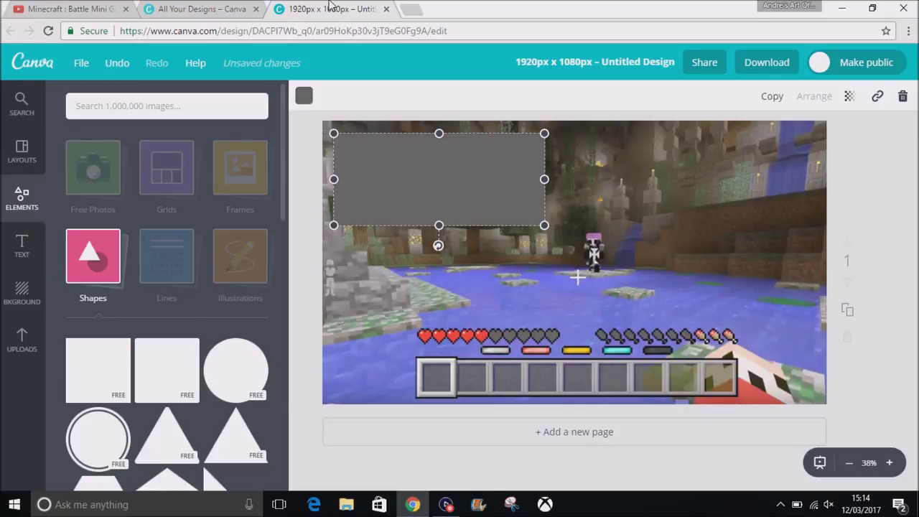
Step: Open Google Images in a new tab via a 'google images' search
{"action": "left_click", "coordinate": [409, 9]}
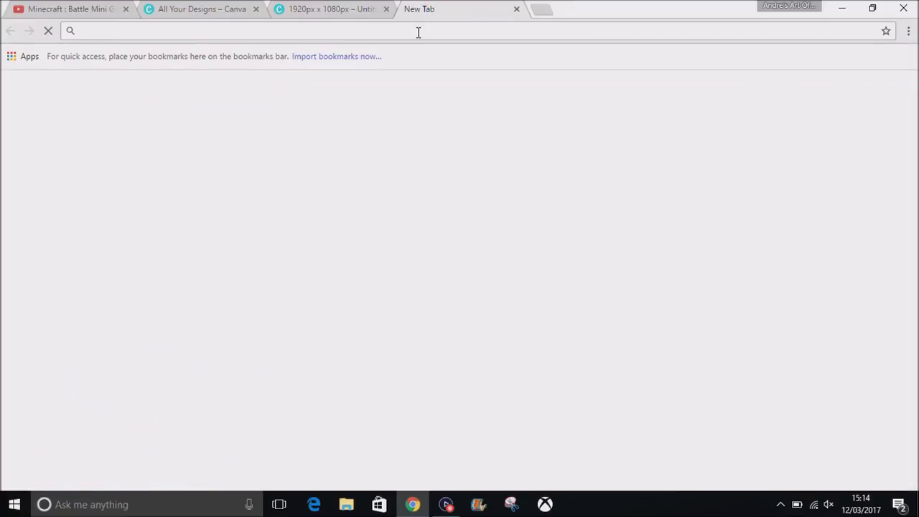
{"action": "type", "text": "google "}
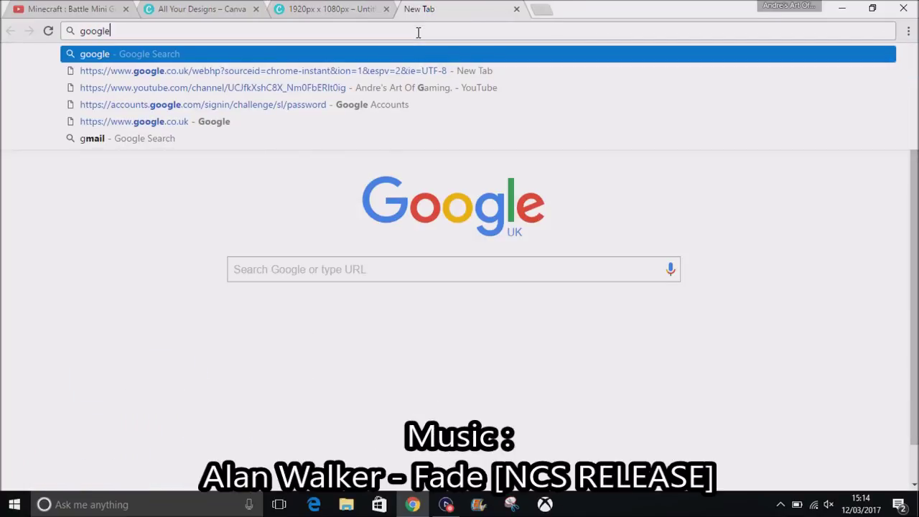
{"action": "type", "text": "i"}
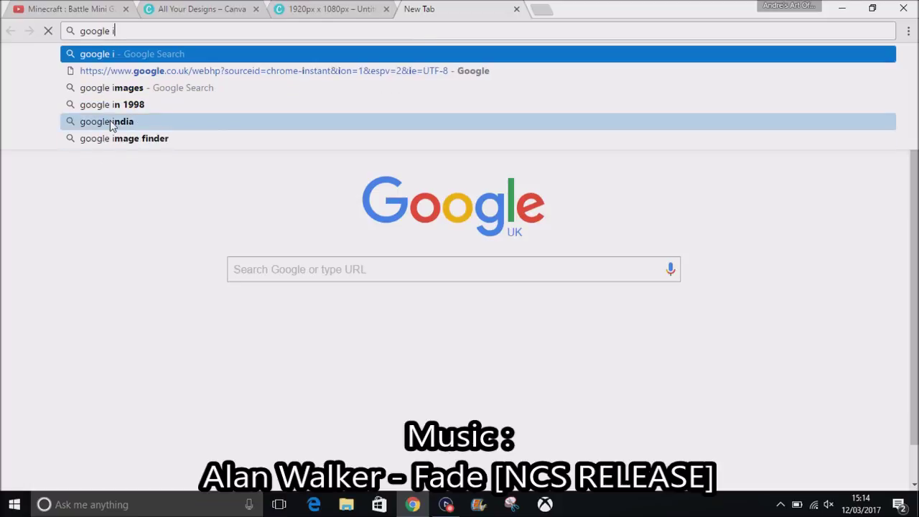
{"action": "left_click", "coordinate": [142, 89]}
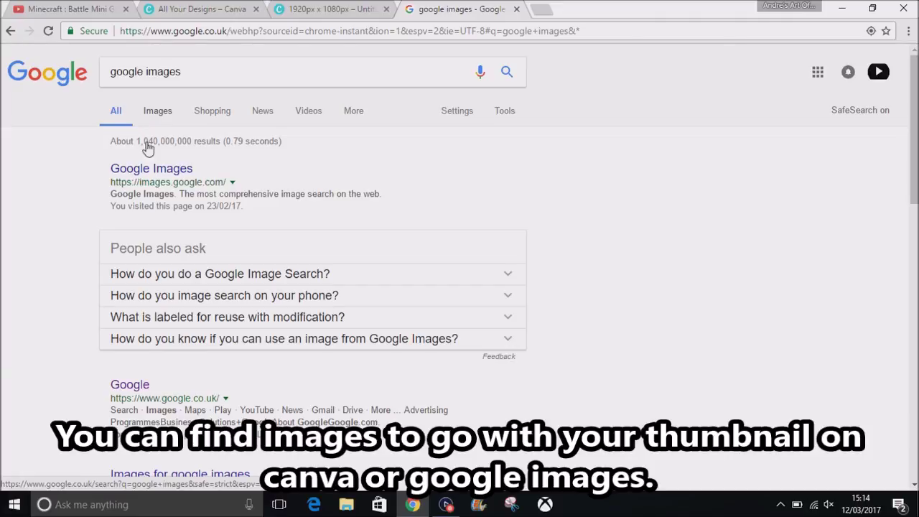
{"action": "left_click", "coordinate": [162, 171]}
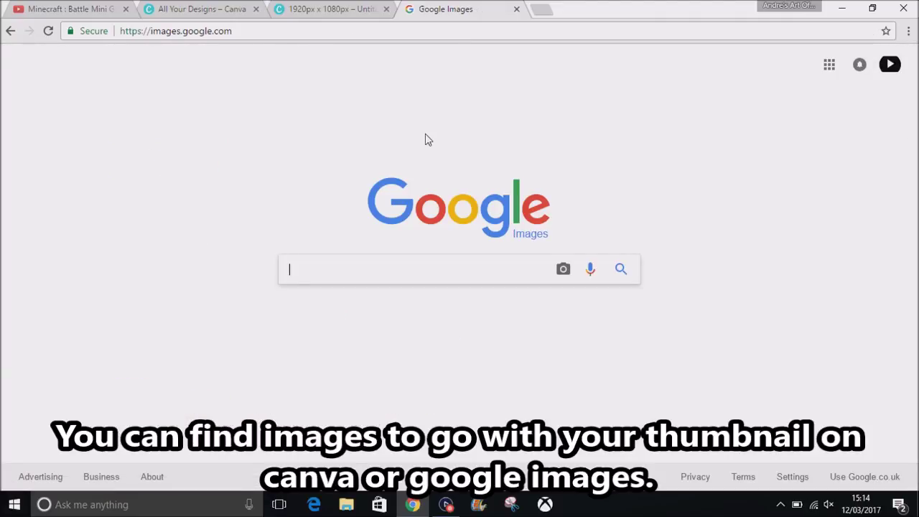
Step: Search images for 'minecraft logo', then return to Canva's uploaded images
{"action": "type", "text": "minecraft"}
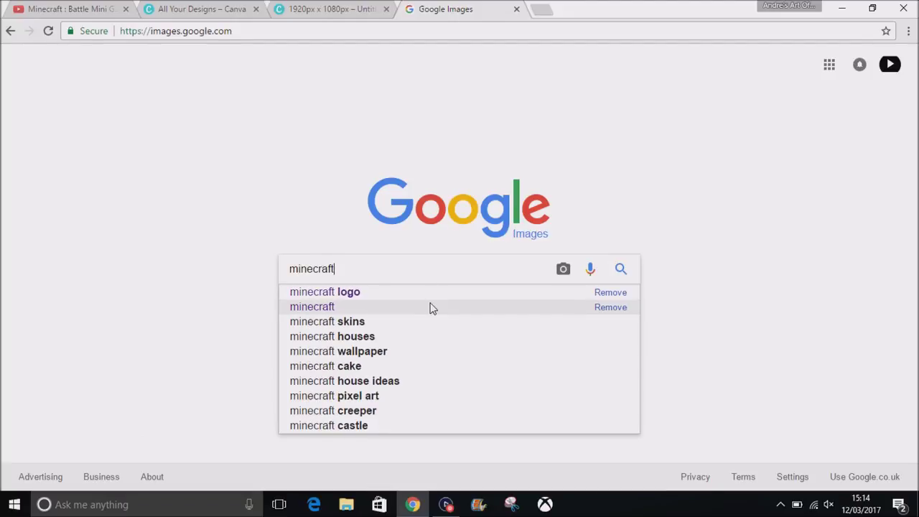
{"action": "left_click", "coordinate": [429, 293]}
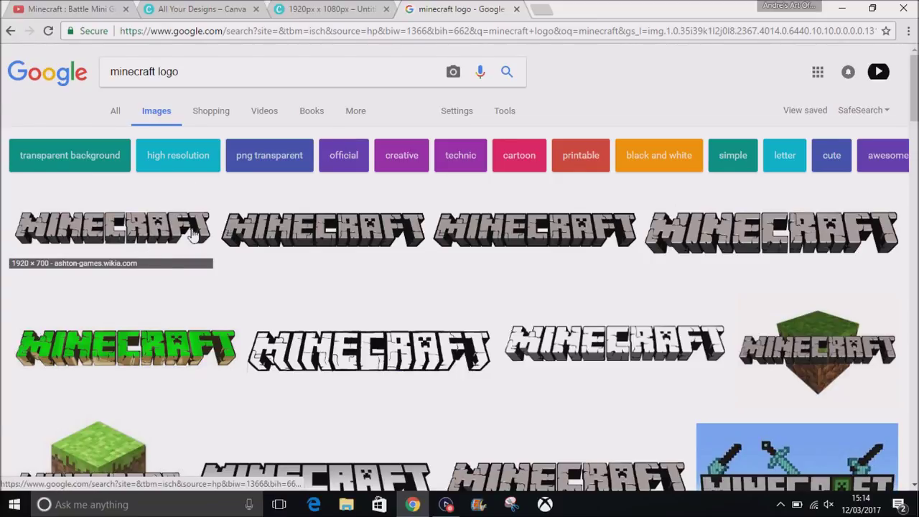
{"action": "left_click", "coordinate": [320, 20]}
{"action": "left_click", "coordinate": [21, 341]}
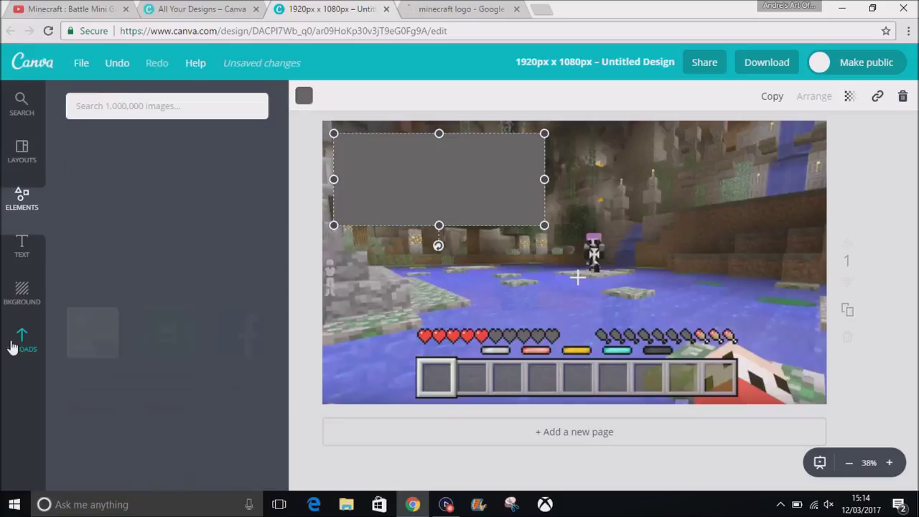
{"action": "mouse_move", "coordinate": [235, 359]}
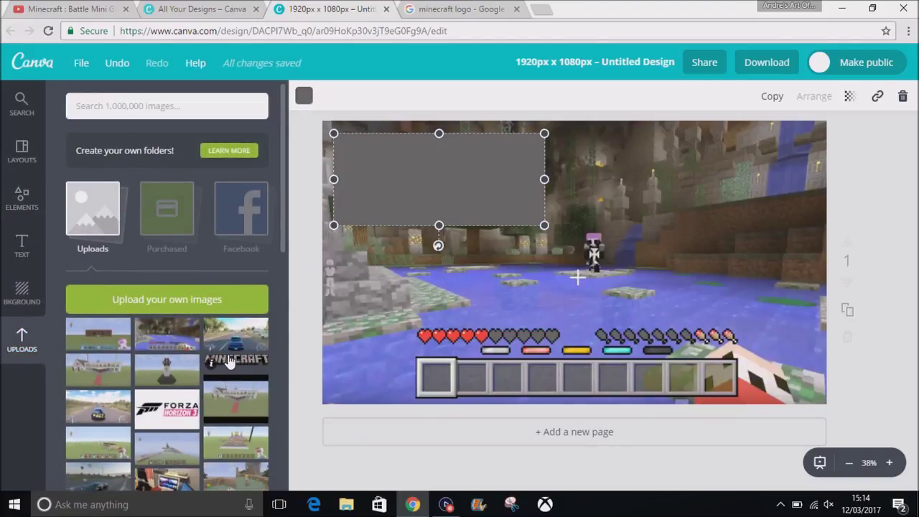
Step: Drag the uploaded MINECRAFT logo onto the cave background, enlarge it, and nudge it to the bottom-left edge
{"action": "mouse_move", "coordinate": [230, 362]}
{"action": "left_mouse_down"}
{"action": "mouse_move", "coordinate": [429, 343]}
{"action": "mouse_move", "coordinate": [410, 354]}
{"action": "left_mouse_up"}
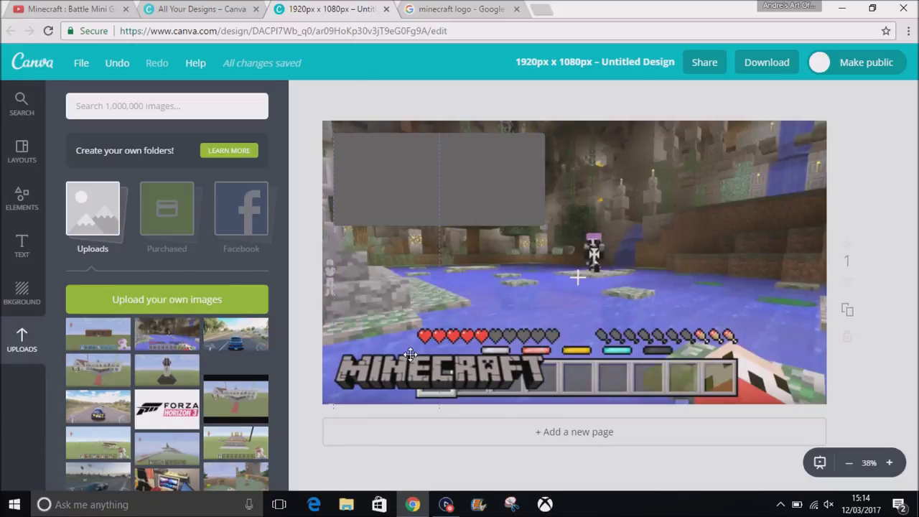
{"action": "left_click_drag", "start_coordinate": [542, 354], "coordinate": [621, 342]}
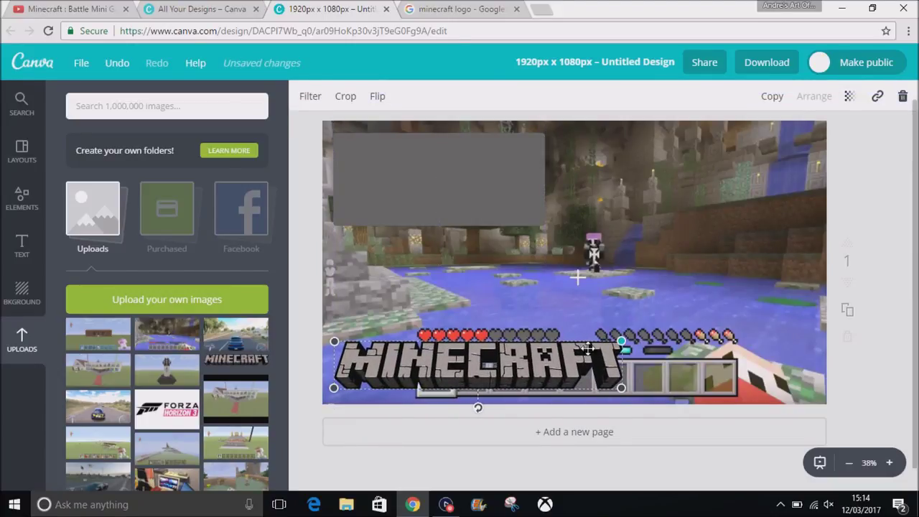
{"action": "left_click_drag", "start_coordinate": [525, 379], "coordinate": [529, 395]}
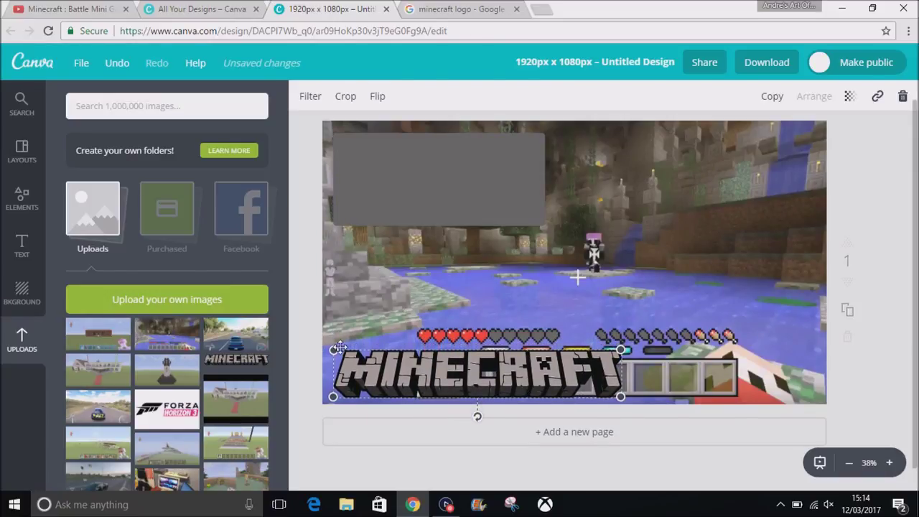
{"action": "left_click", "coordinate": [314, 344]}
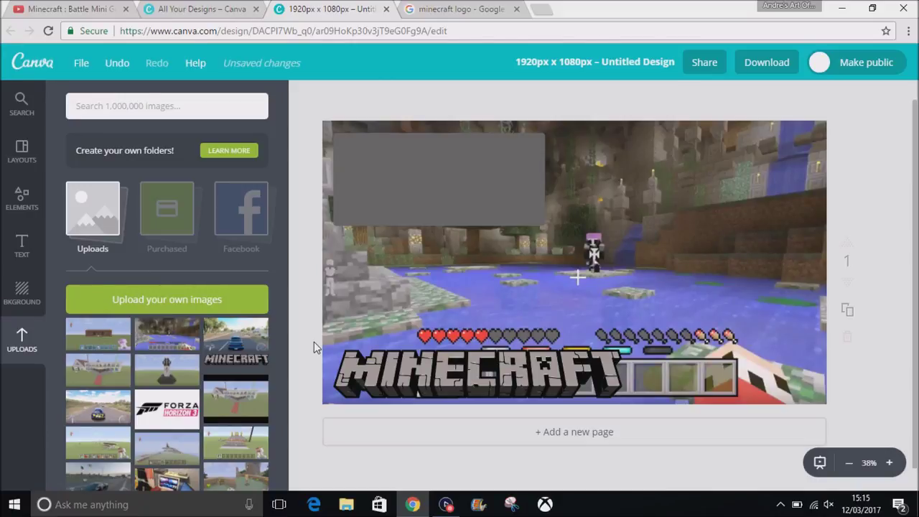
{"action": "left_click", "coordinate": [399, 190]}
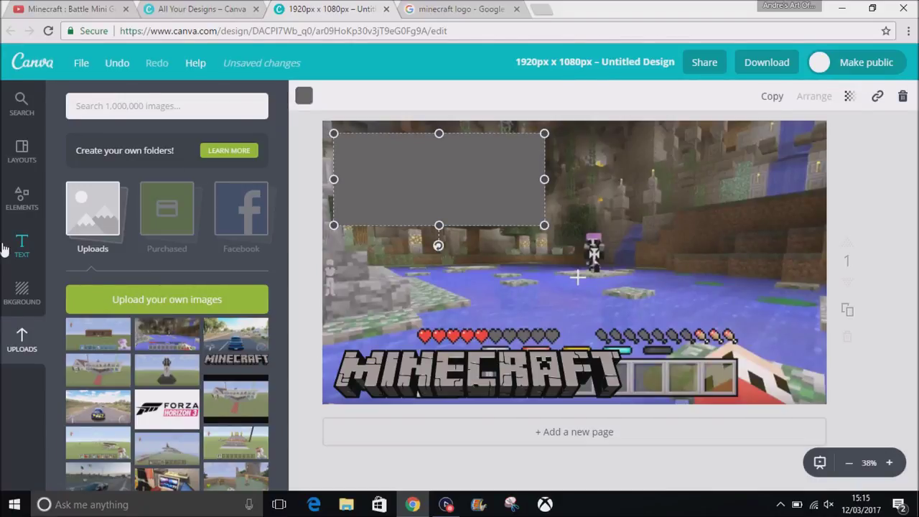
Step: Add a heading inside the grey box reading 'Battle Mini Game'
{"action": "left_click", "coordinate": [22, 244]}
{"action": "left_click_drag", "start_coordinate": [201, 182], "coordinate": [488, 188]}
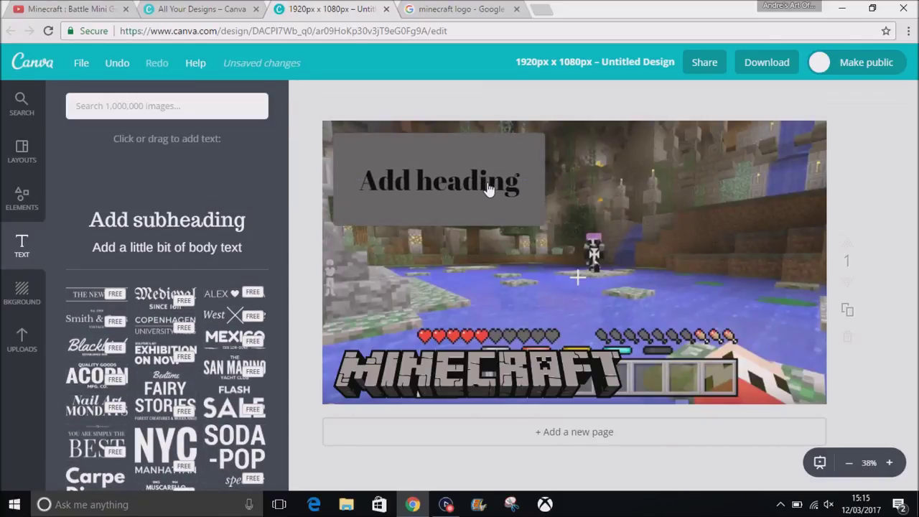
{"action": "left_click", "coordinate": [489, 182]}
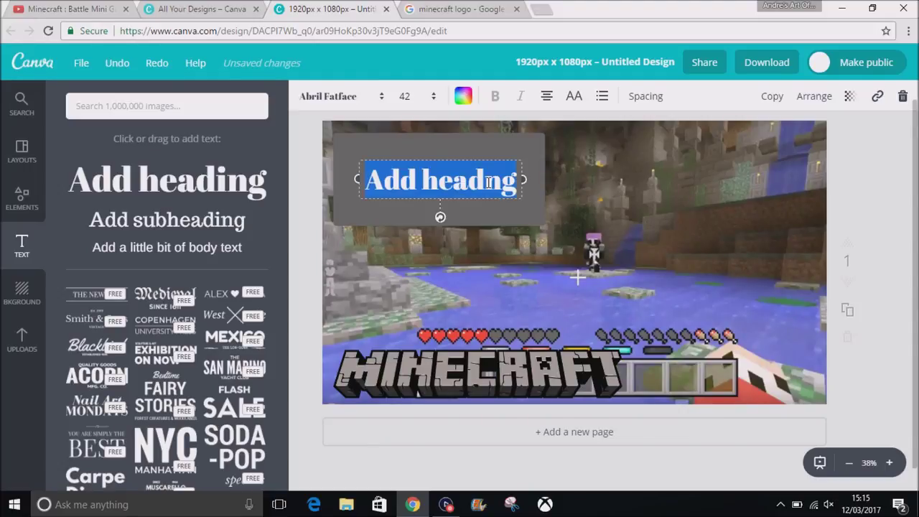
{"action": "type", "text": "Batt"}
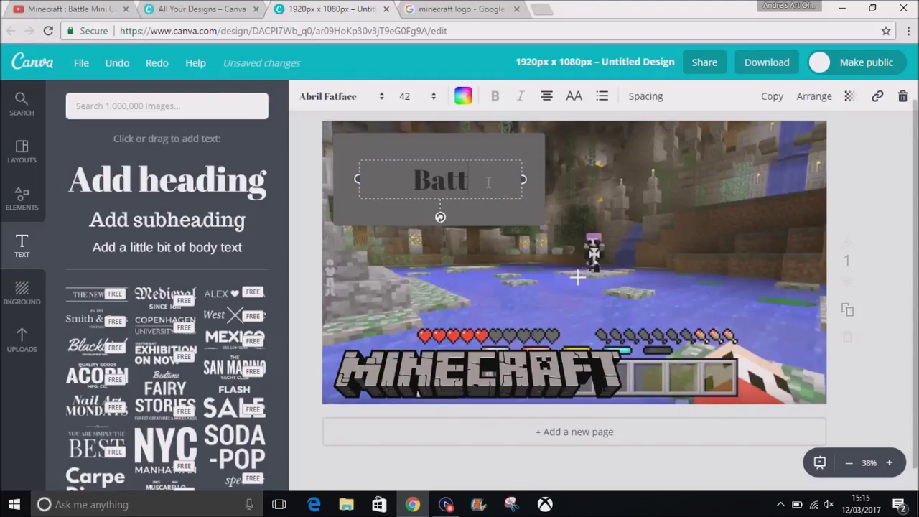
{"action": "type", "text": "le"}
{"action": "type", "text": " Mini"}
{"action": "type", "text": " Fame"}
{"action": "key", "text": "BackSpace"}
{"action": "key", "text": "BackSpace"}
{"action": "key", "text": "BackSpace"}
{"action": "key", "text": "BackSpace"}
{"action": "type", "text": "Game"}
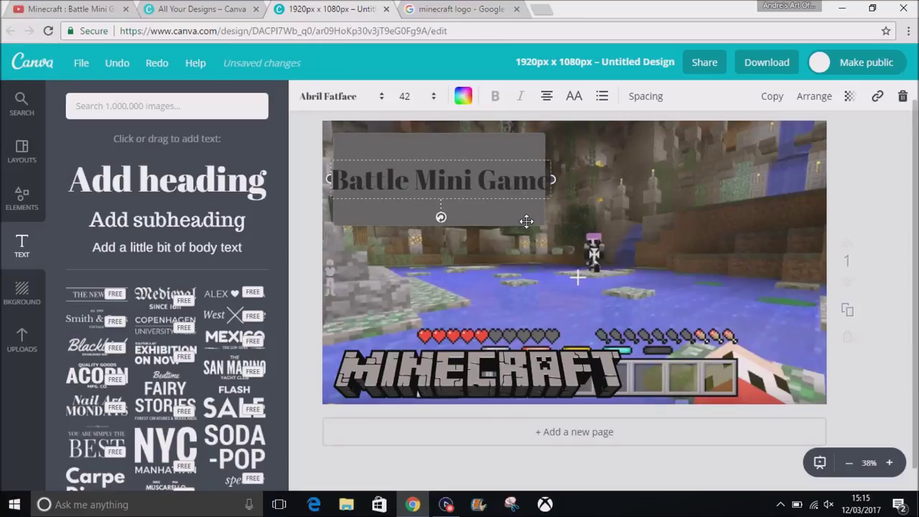
{"action": "left_click", "coordinate": [527, 215]}
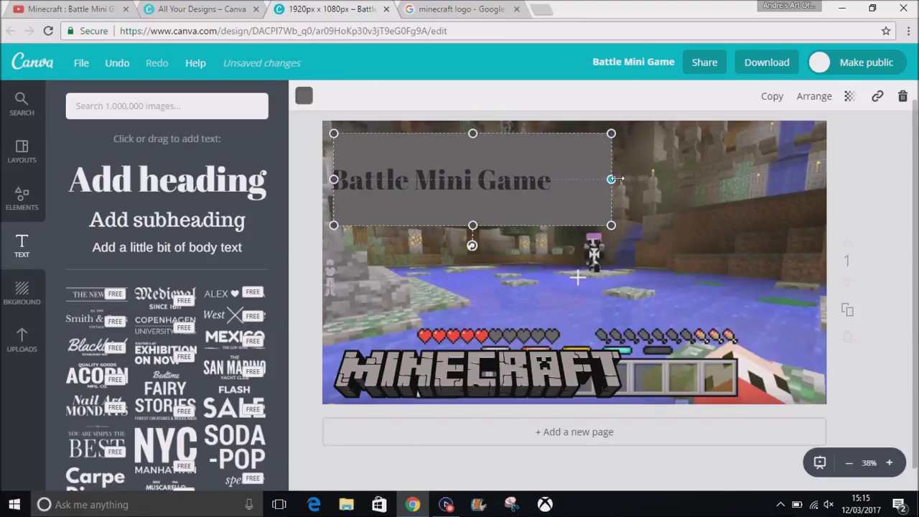
Step: Widen the grey box and extend the heading to 'Battle Mini Game Lets Play : E1' at font size 32
{"action": "left_click_drag", "start_coordinate": [546, 180], "coordinate": [653, 179]}
{"action": "left_click", "coordinate": [496, 181]}
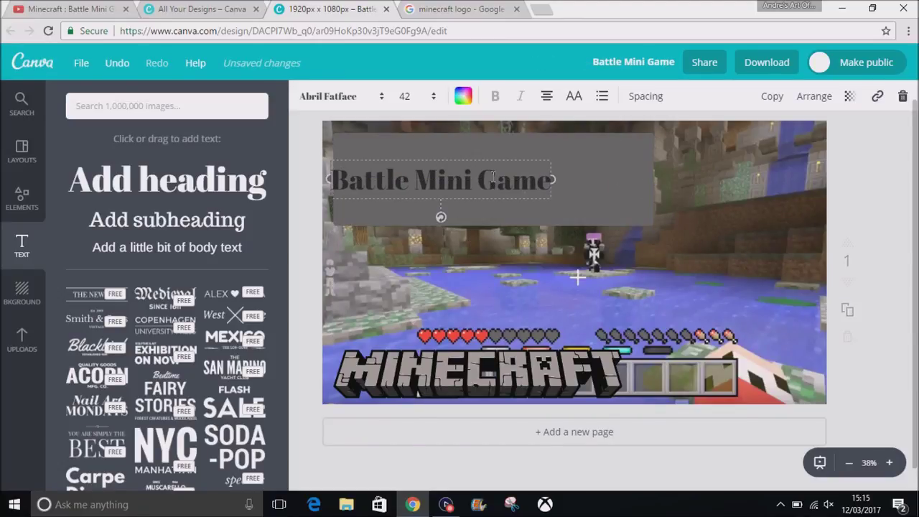
{"action": "left_click_drag", "start_coordinate": [491, 158], "coordinate": [527, 158]}
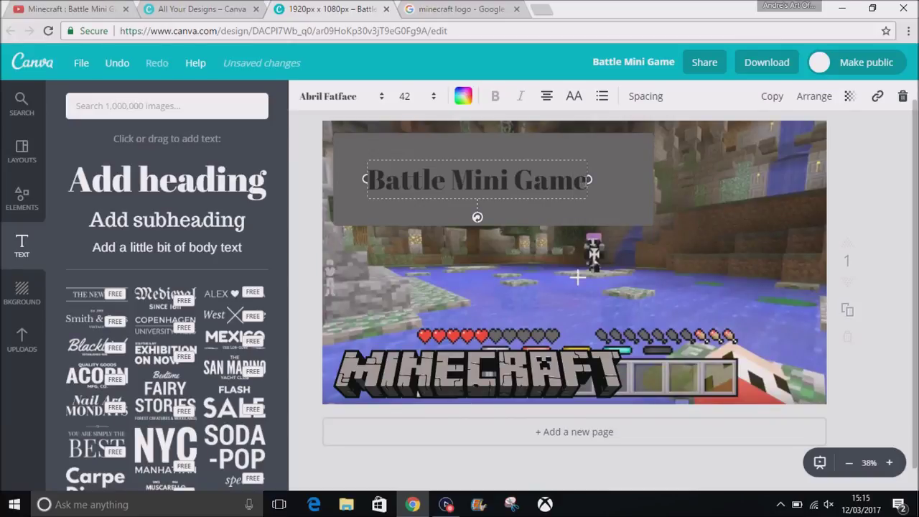
{"action": "type", "text": "Lets Pl"}
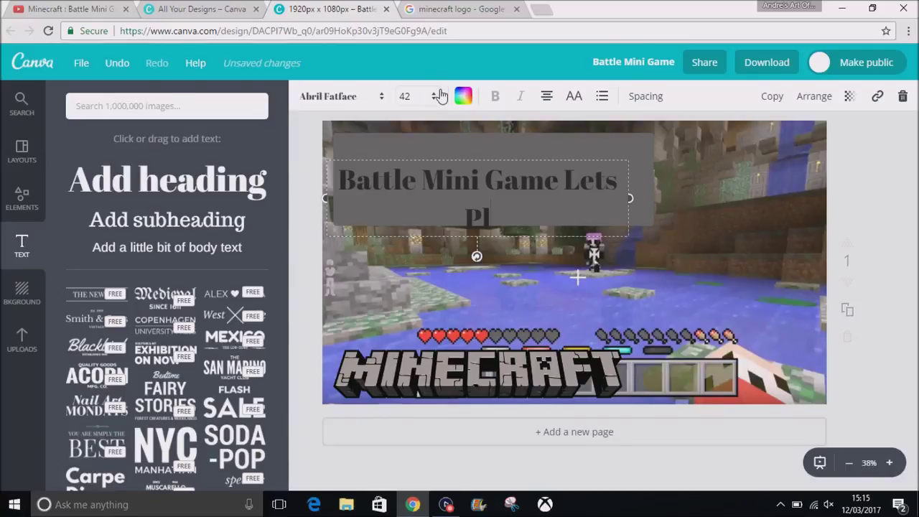
{"action": "left_click", "coordinate": [436, 95]}
{"action": "left_click", "coordinate": [421, 228]}
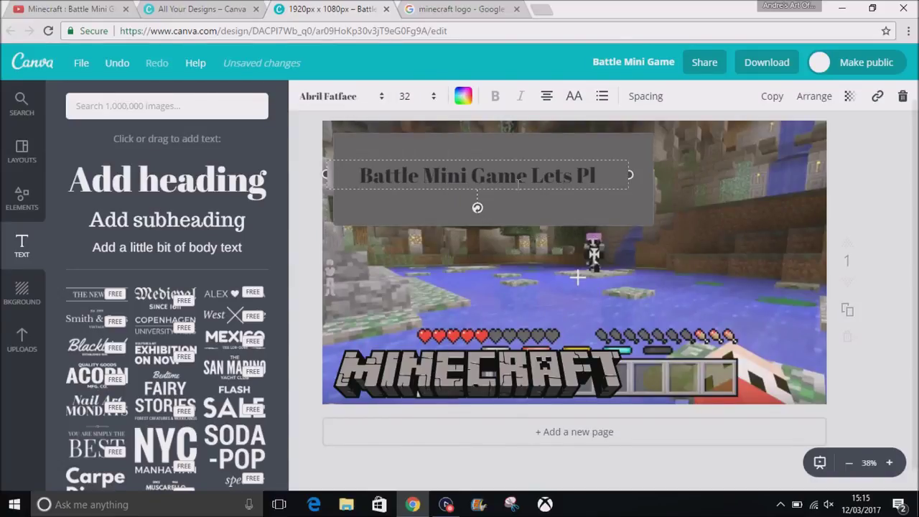
{"action": "type", "text": "ay :"}
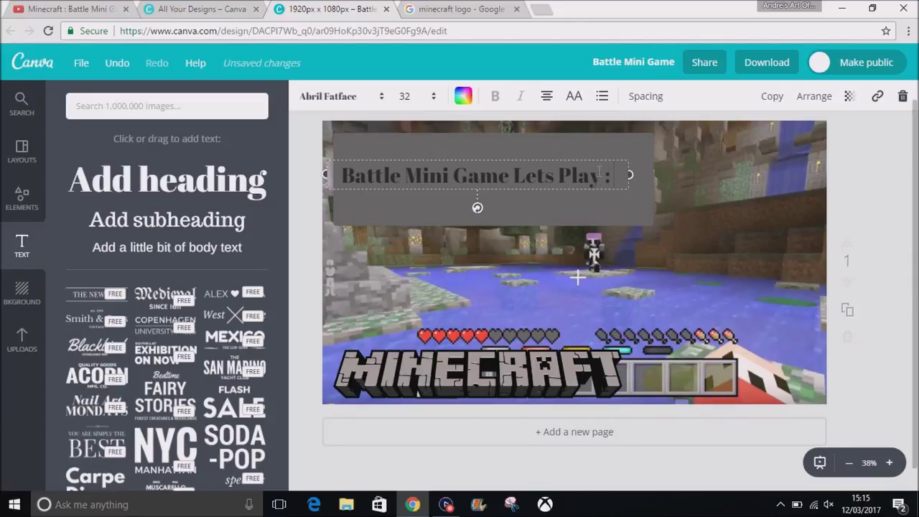
{"action": "type", "text": " Ep"}
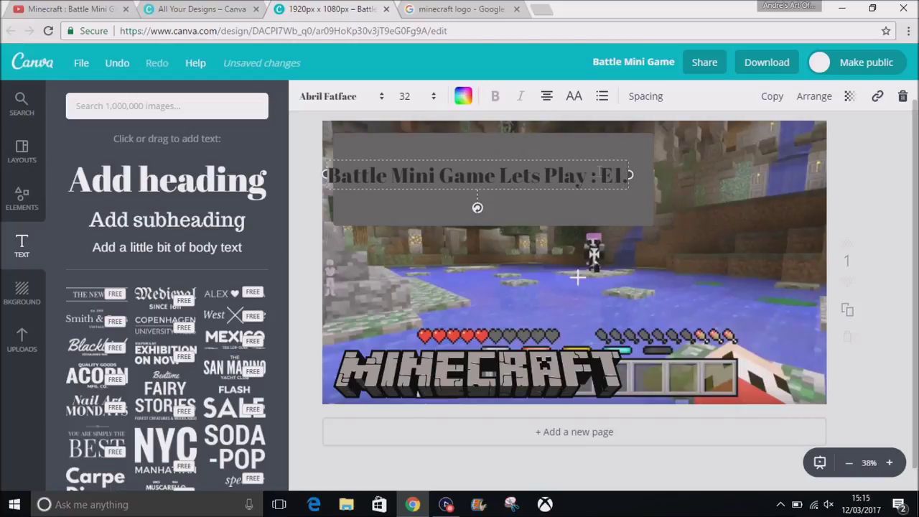
{"action": "left_click", "coordinate": [90, 7]}
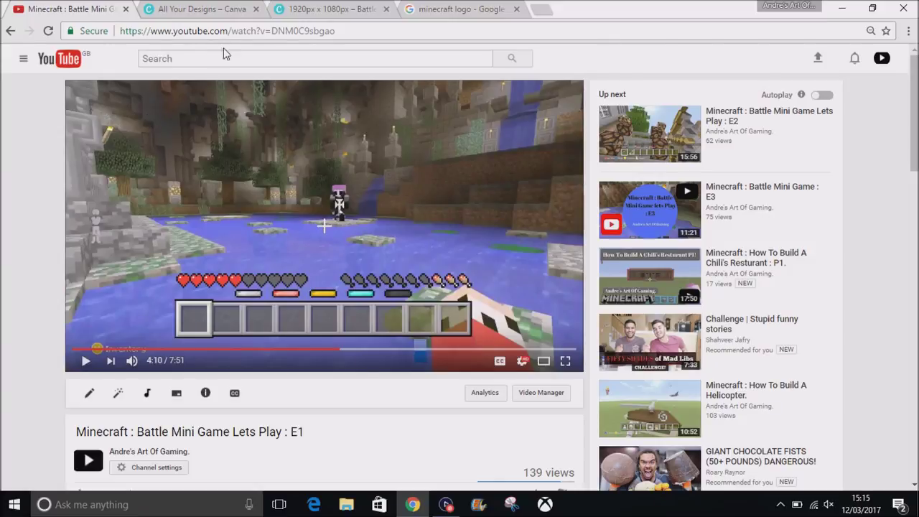
Step: Back in the design, shift the heading slightly and make the title text white
{"action": "left_click", "coordinate": [449, 10]}
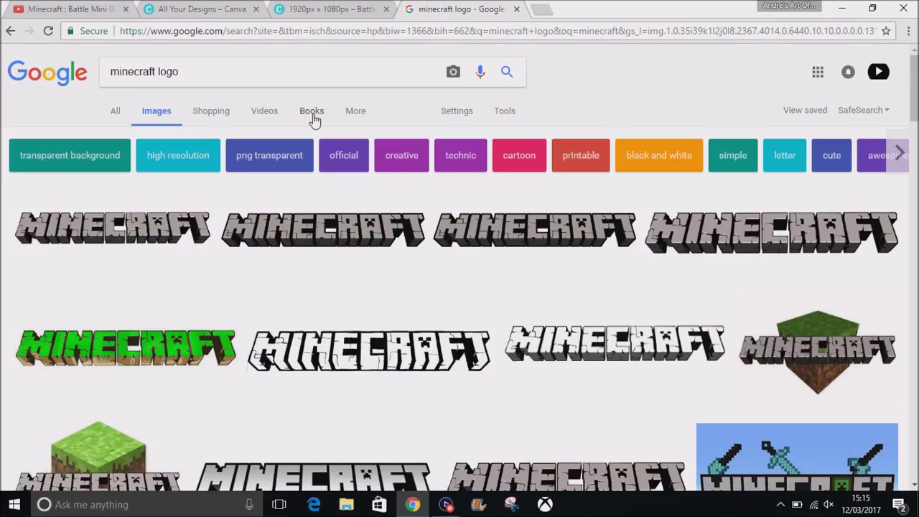
{"action": "left_click", "coordinate": [319, 10]}
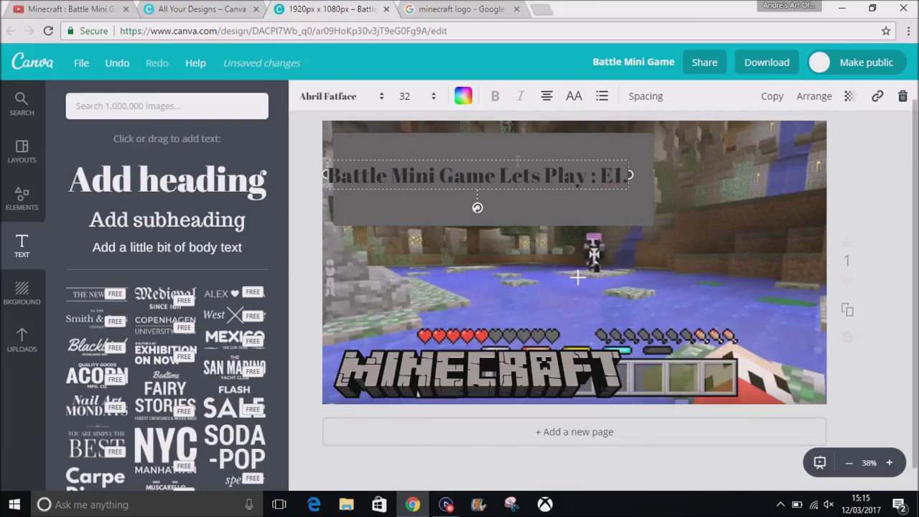
{"action": "left_click_drag", "start_coordinate": [527, 157], "coordinate": [530, 160]}
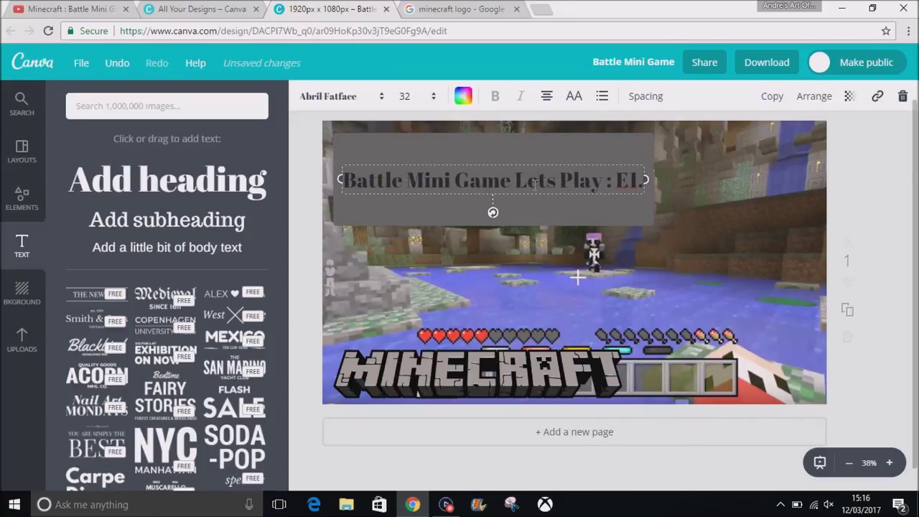
{"action": "left_click", "coordinate": [461, 98]}
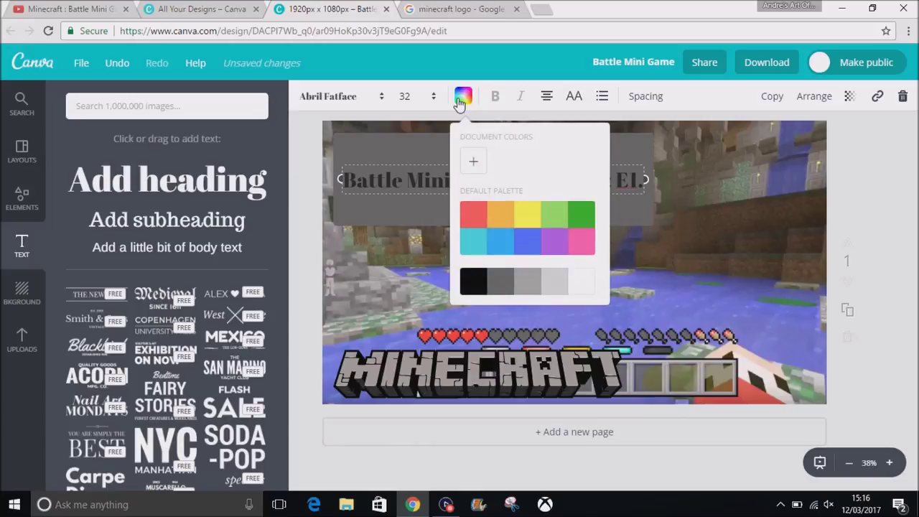
{"action": "left_click", "coordinate": [574, 283]}
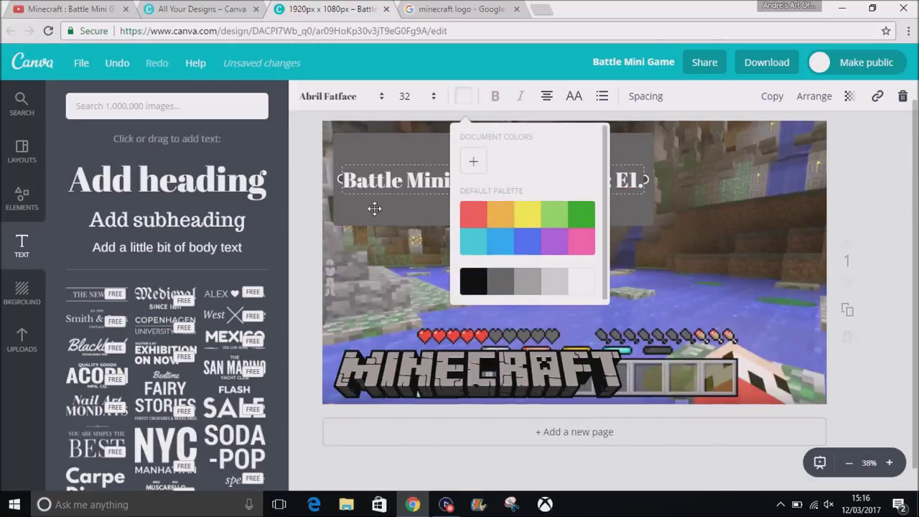
{"action": "left_click", "coordinate": [304, 204]}
Step: Slim the grey bar, move it up near the top edge, and move the title onto it
{"action": "left_click", "coordinate": [424, 213]}
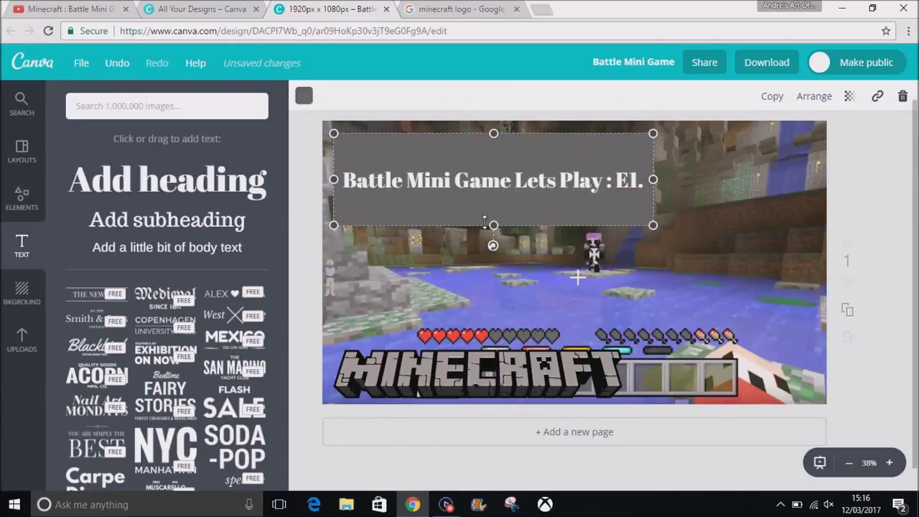
{"action": "left_click_drag", "start_coordinate": [493, 220], "coordinate": [493, 194]}
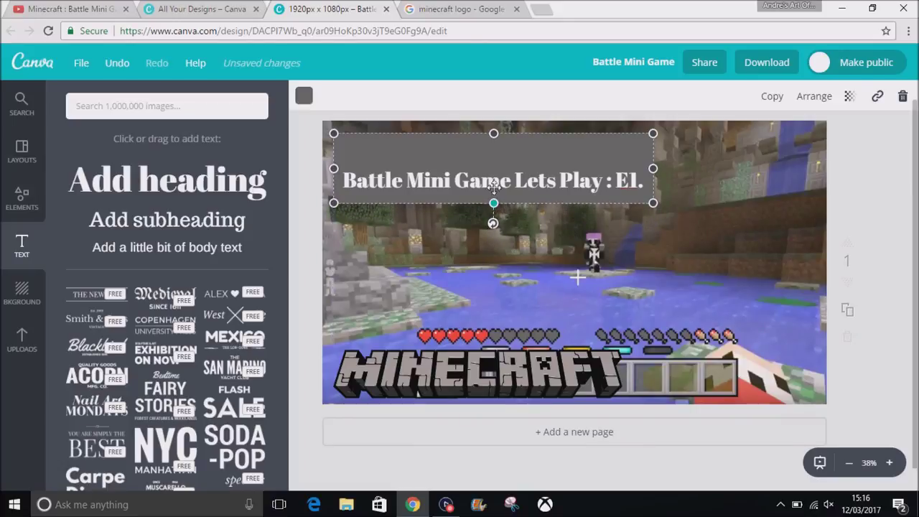
{"action": "left_click_drag", "start_coordinate": [502, 130], "coordinate": [500, 160]}
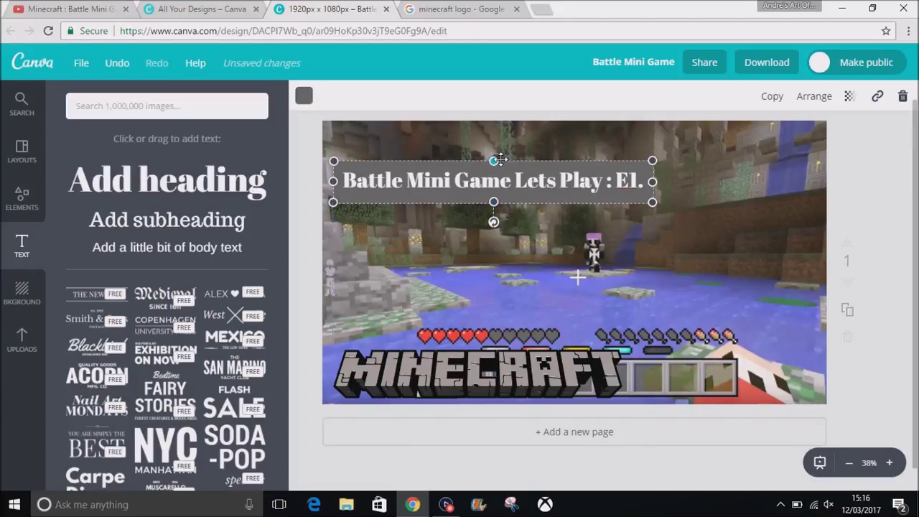
{"action": "left_click_drag", "start_coordinate": [515, 161], "coordinate": [514, 129]}
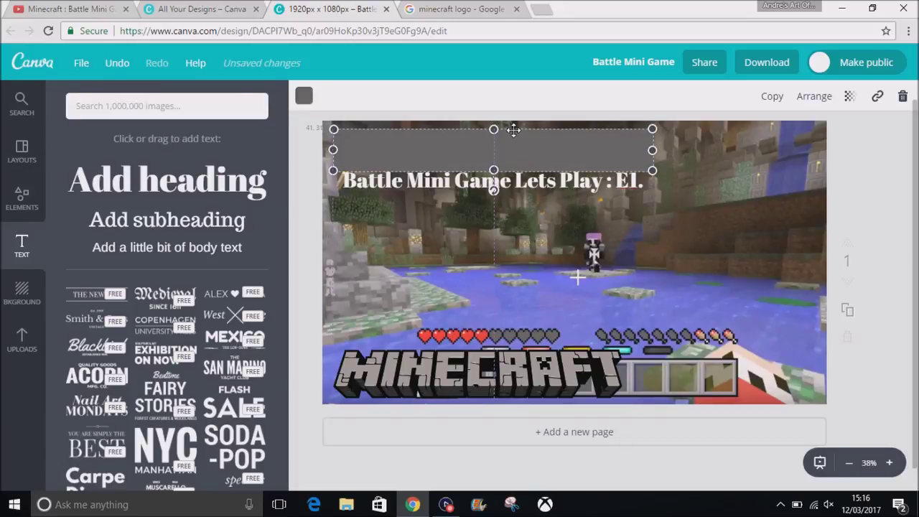
{"action": "left_click", "coordinate": [528, 176]}
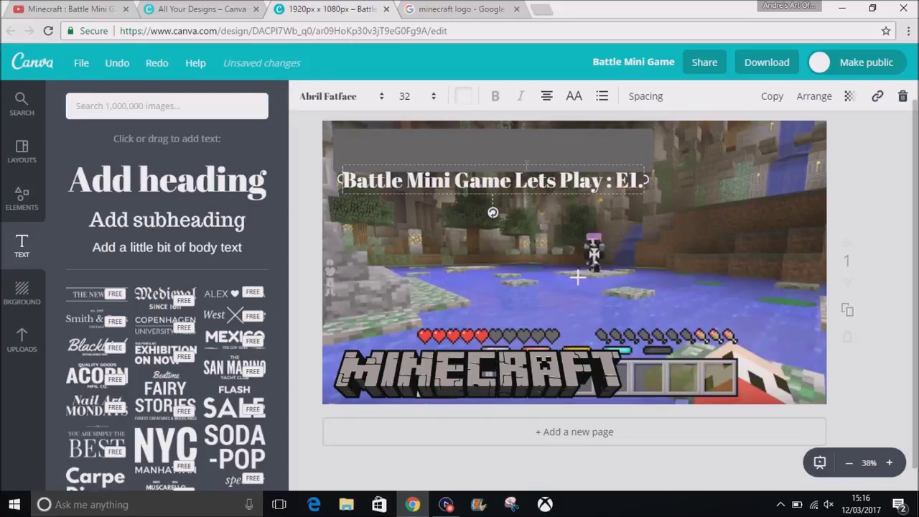
{"action": "left_click_drag", "start_coordinate": [525, 164], "coordinate": [526, 133]}
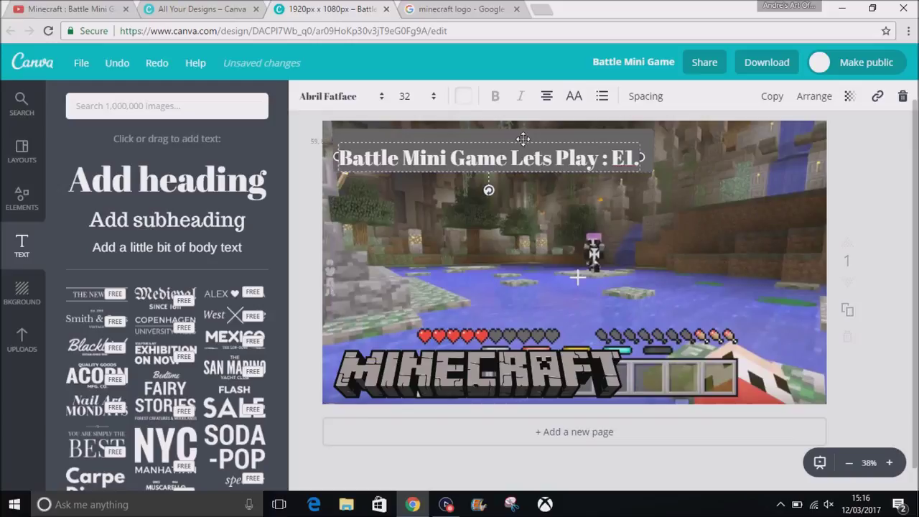
{"action": "left_click", "coordinate": [299, 201]}
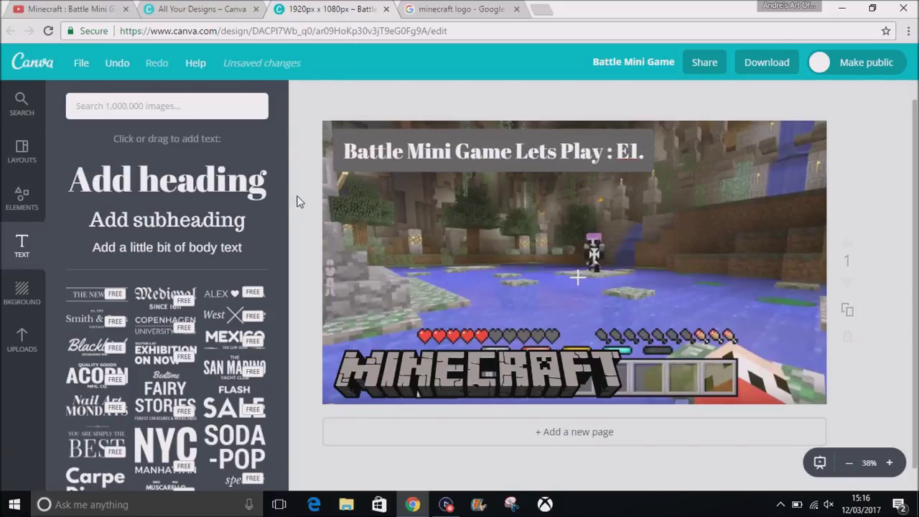
Step: Search for a YouTube graphic, add the logo, shrink it and align it on the thumbnail's right side
{"action": "left_click", "coordinate": [203, 107]}
{"action": "type", "text": "youtube"}
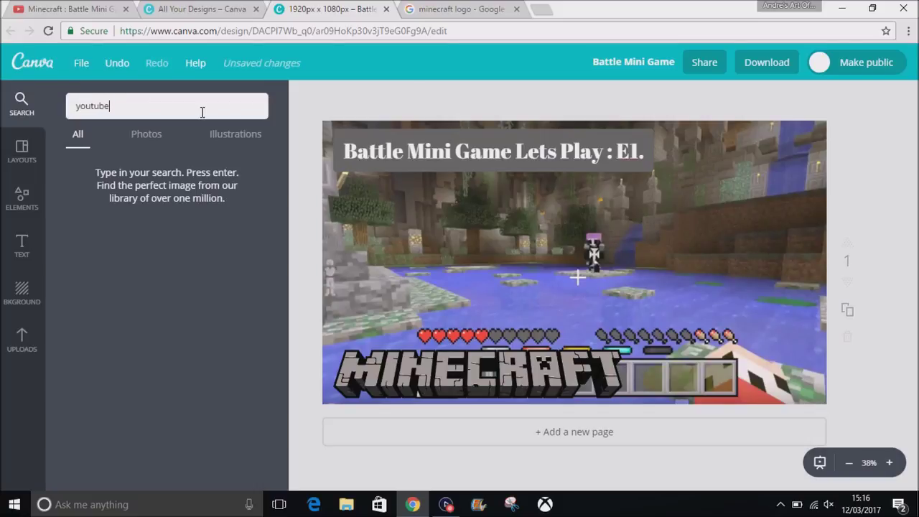
{"action": "key", "text": "Return"}
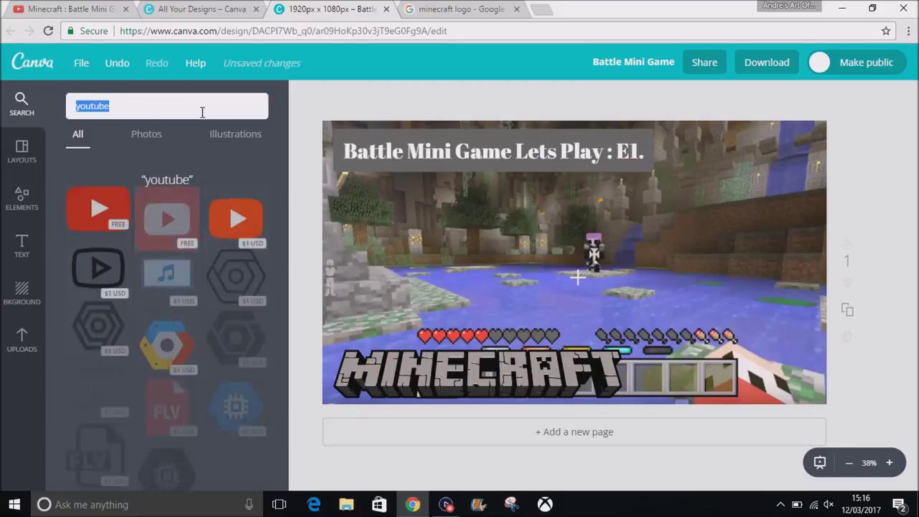
{"action": "left_click", "coordinate": [113, 219]}
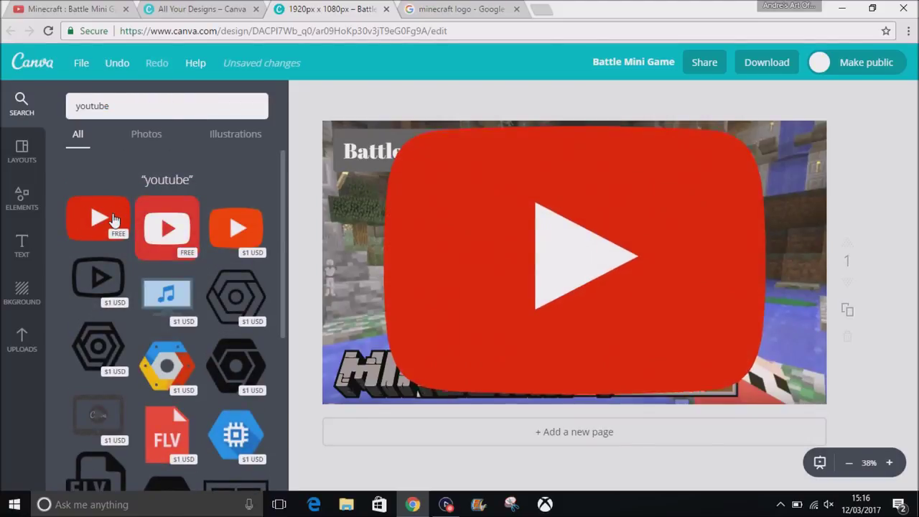
{"action": "left_click_drag", "start_coordinate": [384, 397], "coordinate": [614, 235]}
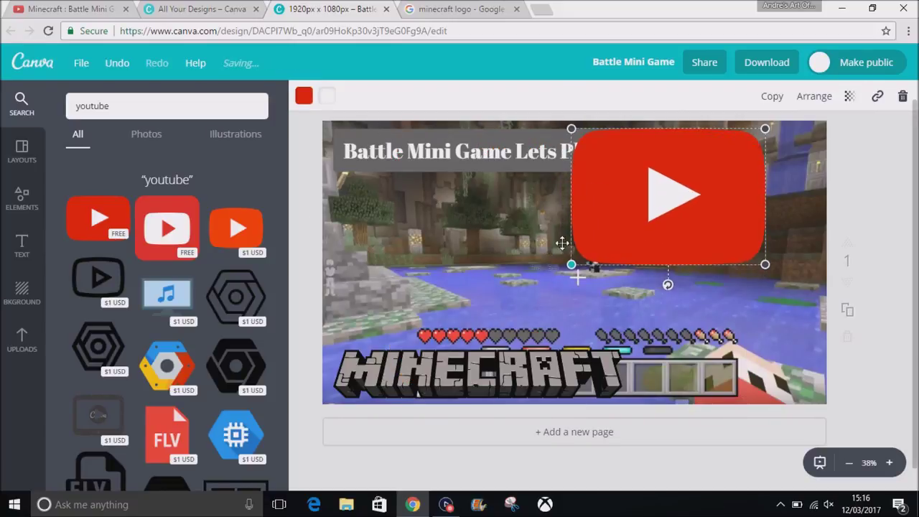
{"action": "mouse_move", "coordinate": [698, 190]}
{"action": "left_mouse_down"}
{"action": "mouse_move", "coordinate": [738, 345]}
{"action": "mouse_move", "coordinate": [729, 278]}
{"action": "mouse_move", "coordinate": [764, 270]}
{"action": "left_mouse_up"}
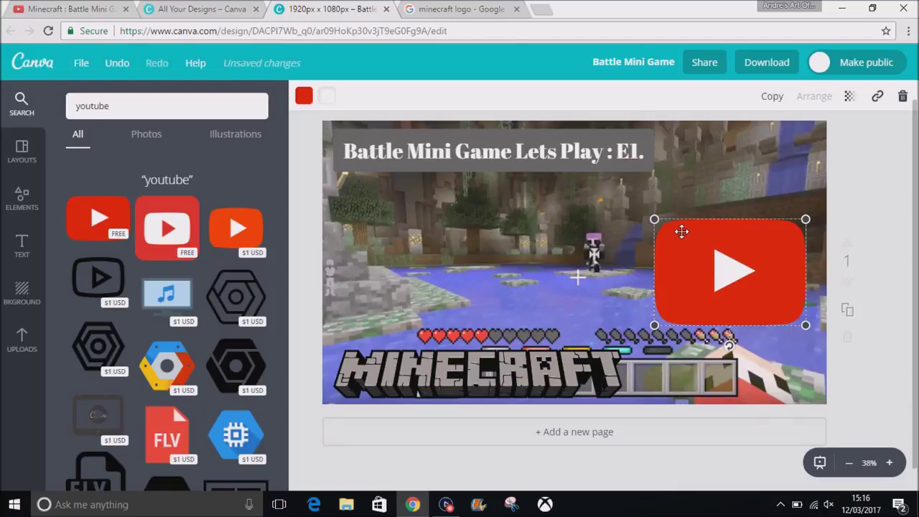
{"action": "left_click_drag", "start_coordinate": [707, 246], "coordinate": [719, 233]}
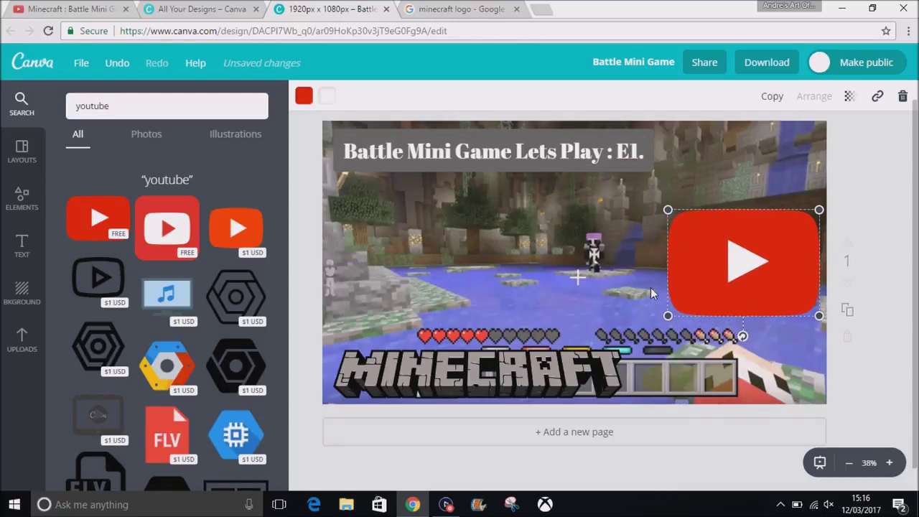
{"action": "left_click_drag", "start_coordinate": [719, 233], "coordinate": [736, 253]}
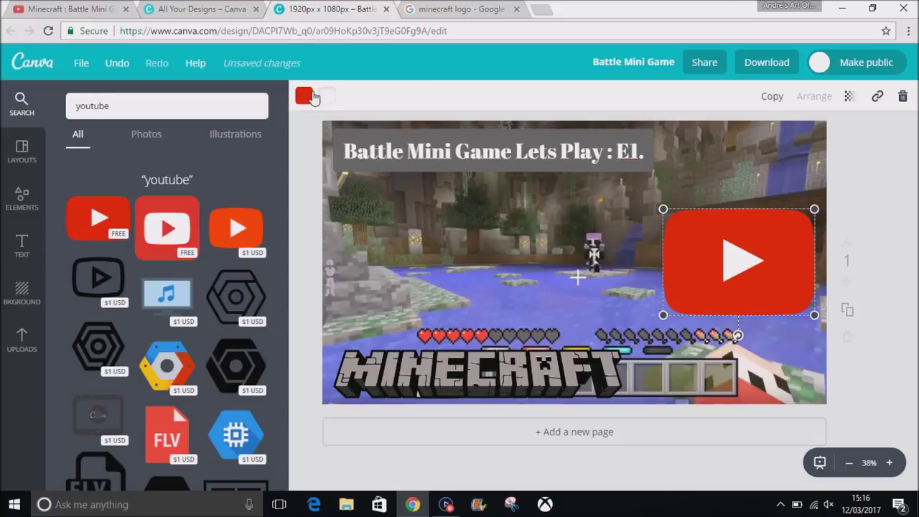
Step: Recolour the YouTube logo black (000000)
{"action": "left_click", "coordinate": [304, 95]}
{"action": "left_click", "coordinate": [369, 255]}
{"action": "left_click", "coordinate": [401, 240]}
{"action": "left_click", "coordinate": [314, 163]}
{"action": "mouse_move", "coordinate": [397, 198]}
{"action": "left_mouse_down"}
{"action": "mouse_move", "coordinate": [363, 183]}
{"action": "mouse_move", "coordinate": [347, 281]}
{"action": "mouse_move", "coordinate": [405, 248]}
{"action": "mouse_move", "coordinate": [397, 231]}
{"action": "left_mouse_up"}
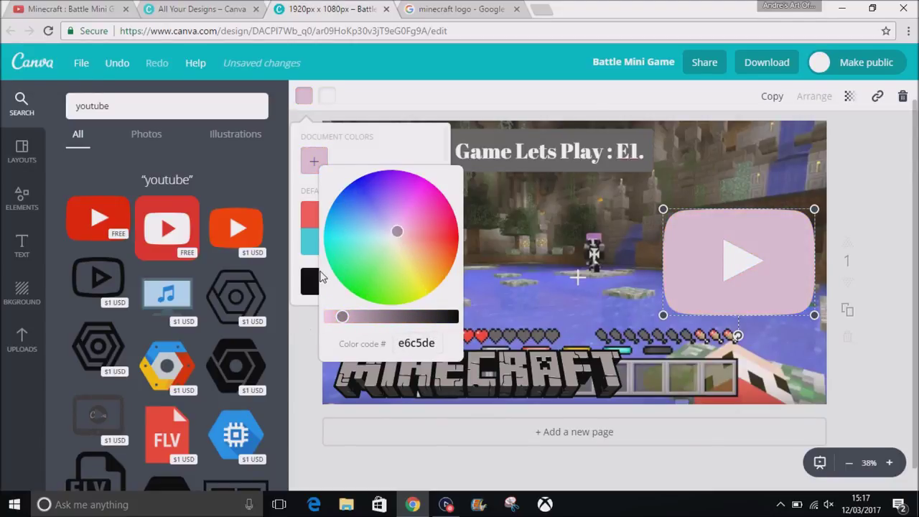
{"action": "left_click", "coordinate": [314, 282]}
{"action": "left_click", "coordinate": [309, 361]}
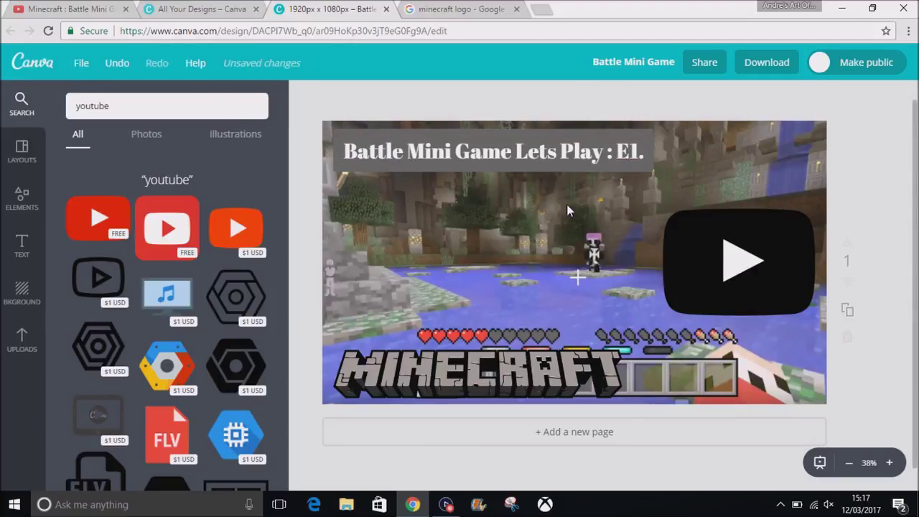
{"action": "left_click", "coordinate": [766, 61]}
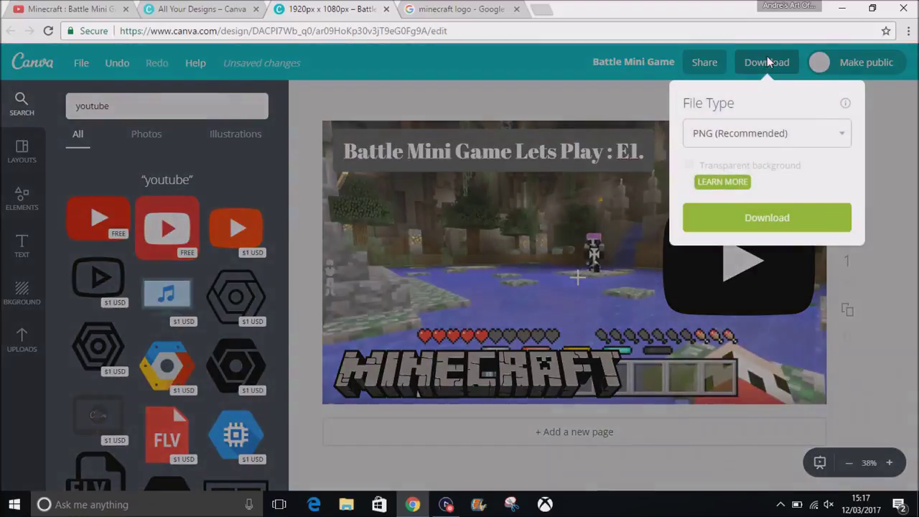
Step: Download the thumbnail as Battle Mini Game.png and return to the YouTube video tab
{"action": "left_click", "coordinate": [755, 217]}
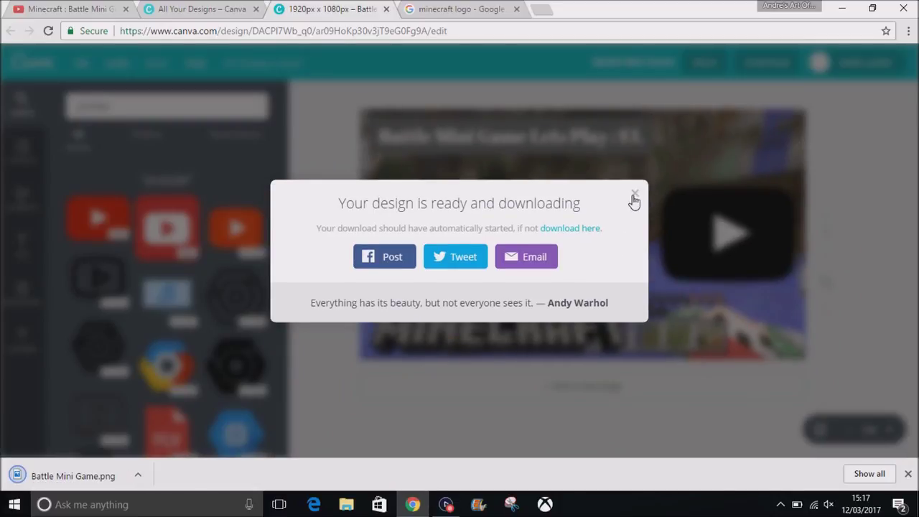
{"action": "left_click", "coordinate": [635, 198]}
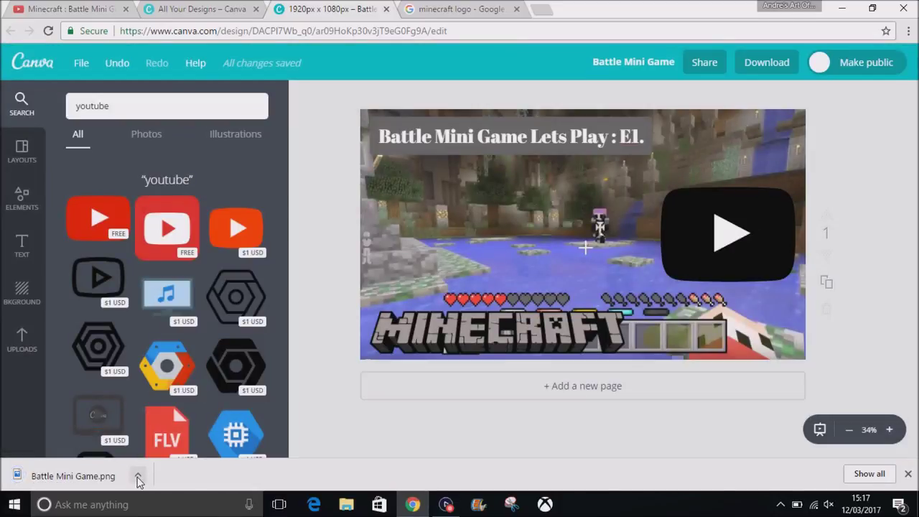
{"action": "left_click", "coordinate": [96, 7]}
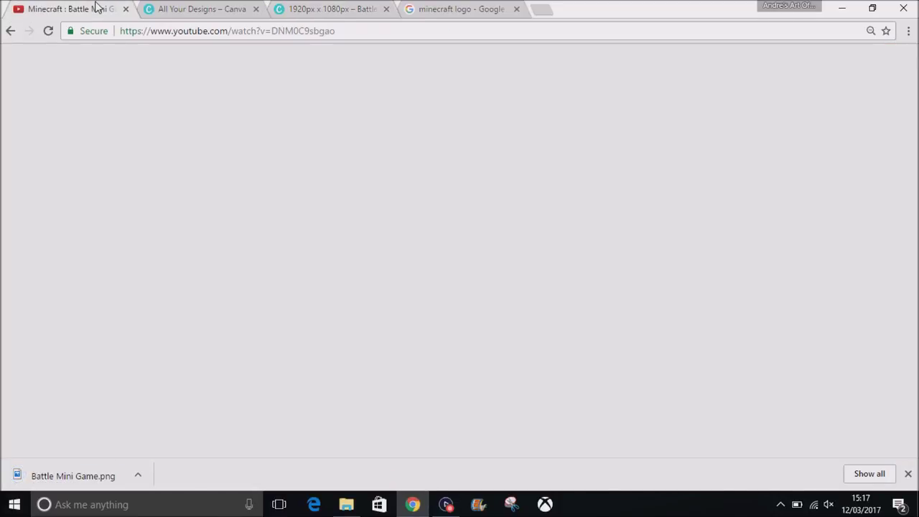
Step: Find the 'Minecraft battle mini game' E1 video in Video Manager and open its edit page
{"action": "left_click", "coordinate": [531, 396]}
{"action": "type", "text": "Minecraft battle mini game"}
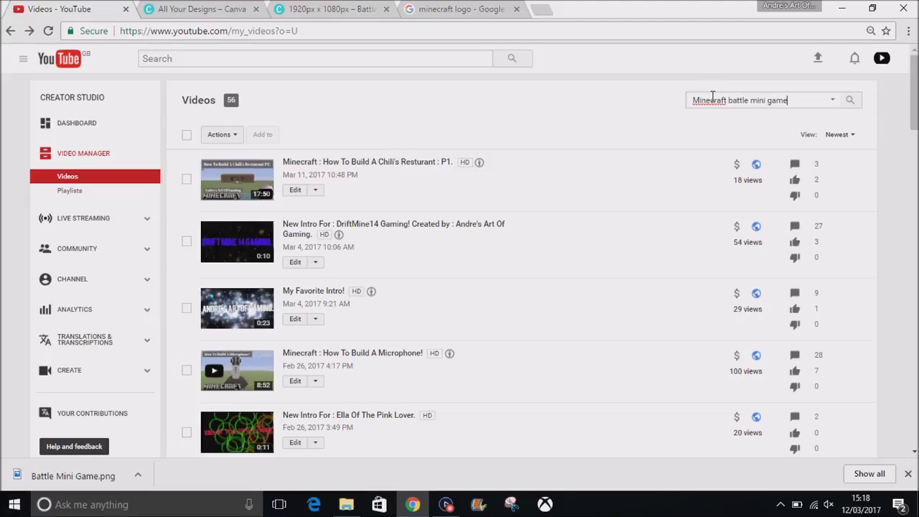
{"action": "key", "text": "Return"}
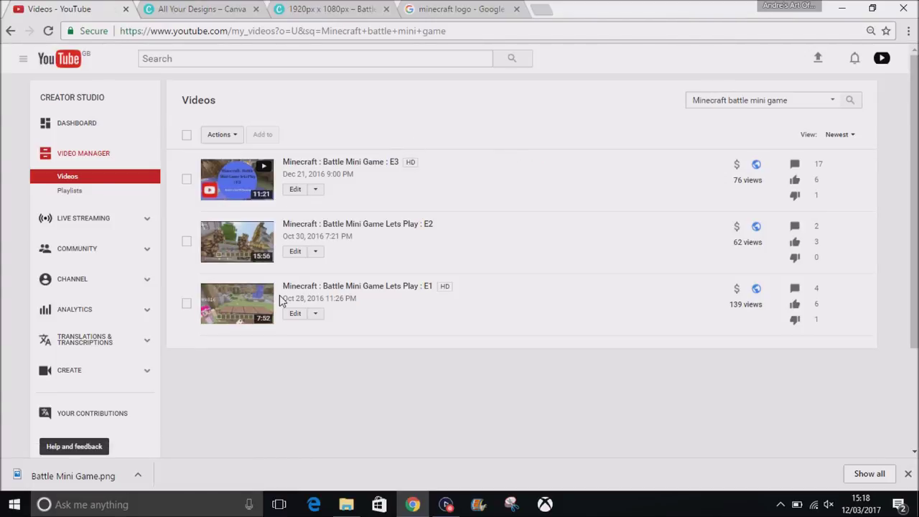
{"action": "left_click", "coordinate": [292, 315]}
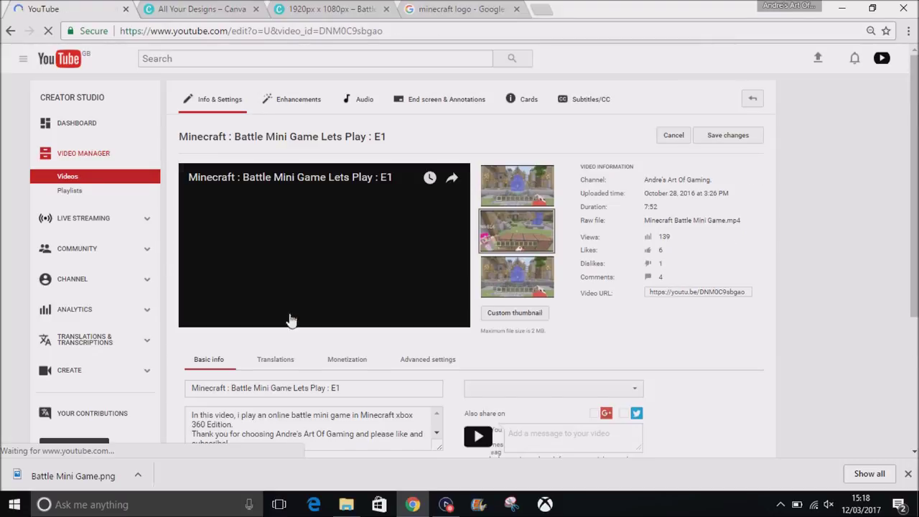
{"action": "scroll", "coordinate": [872, 211], "scroll_direction": "down", "scroll_amount": 1}
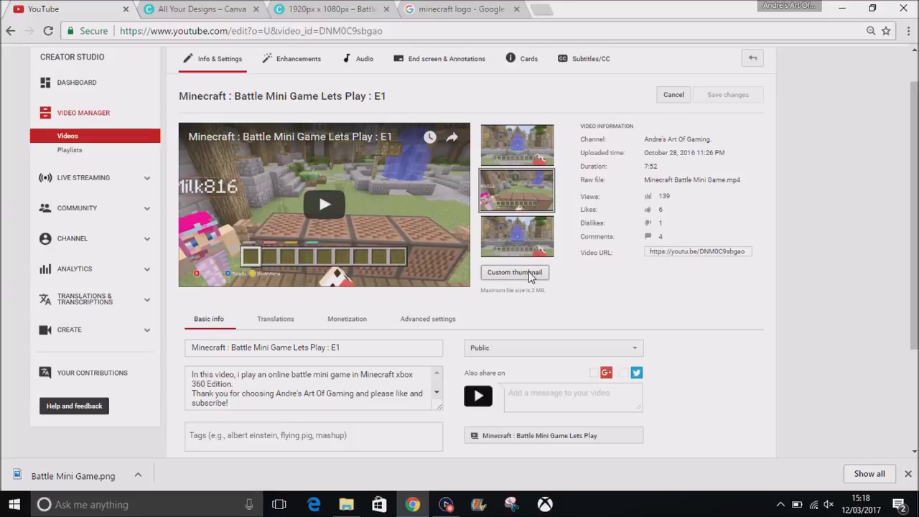
Step: Upload Battle Mini Game as the video's custom thumbnail
{"action": "left_click", "coordinate": [529, 274]}
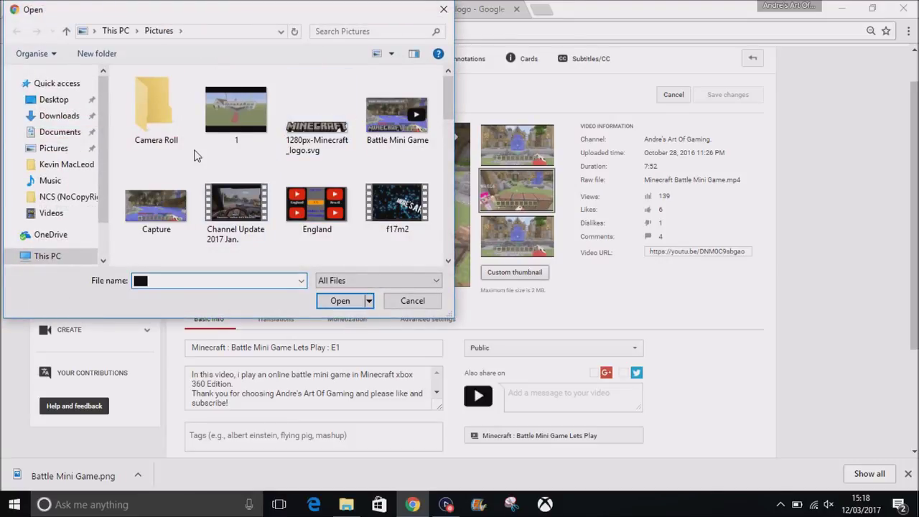
{"action": "left_click", "coordinate": [393, 118]}
{"action": "left_click", "coordinate": [353, 302]}
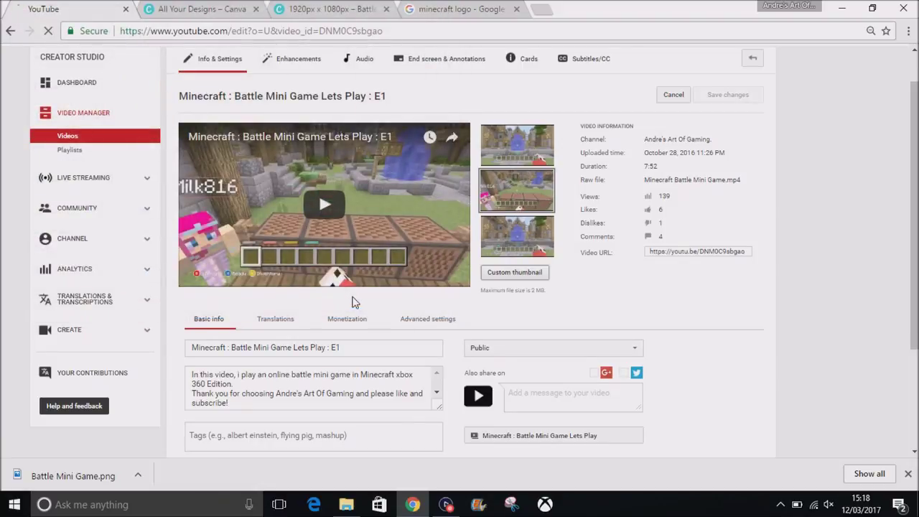